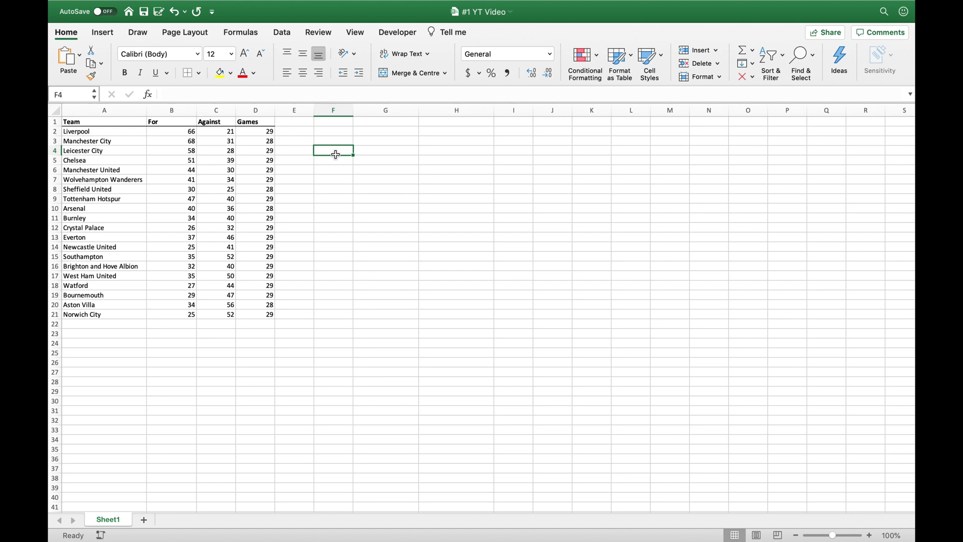
- Label A22 'Sum' and total For, Against and Games with SUM formulas (784, 784, 576)
{"action": "left_click", "coordinate": [177, 123]}
{"action": "key", "text": "Right"}
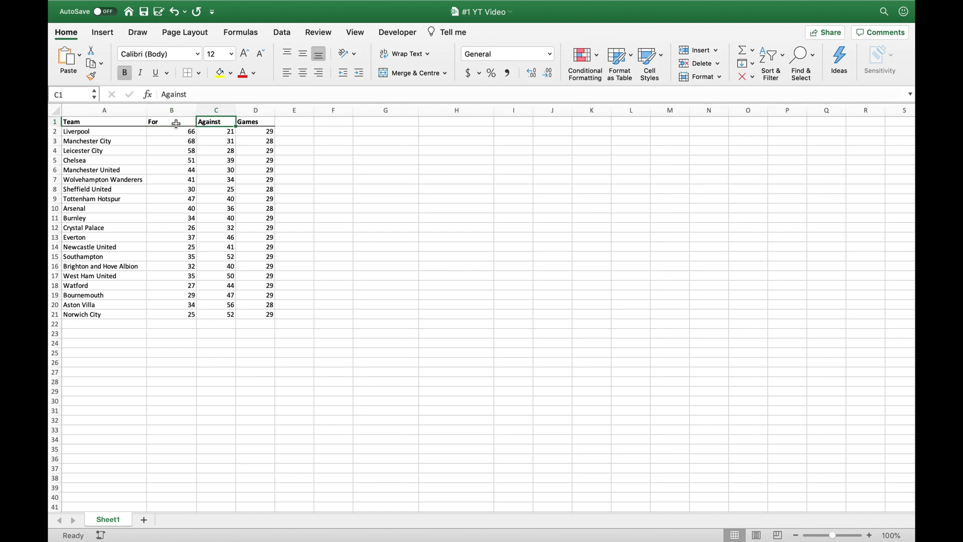
{"action": "key", "text": "Right"}
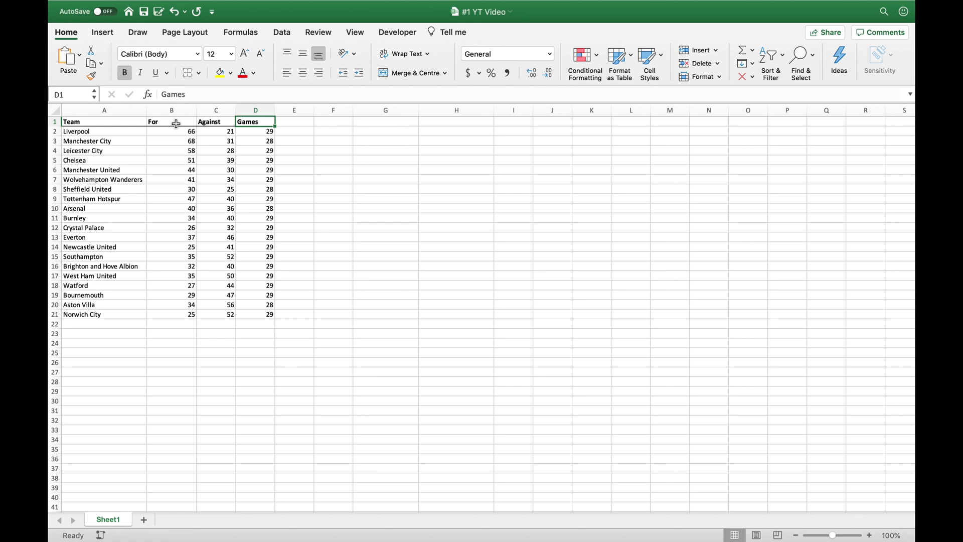
{"action": "left_click", "coordinate": [105, 325]}
{"action": "type", "text": "Sum"}
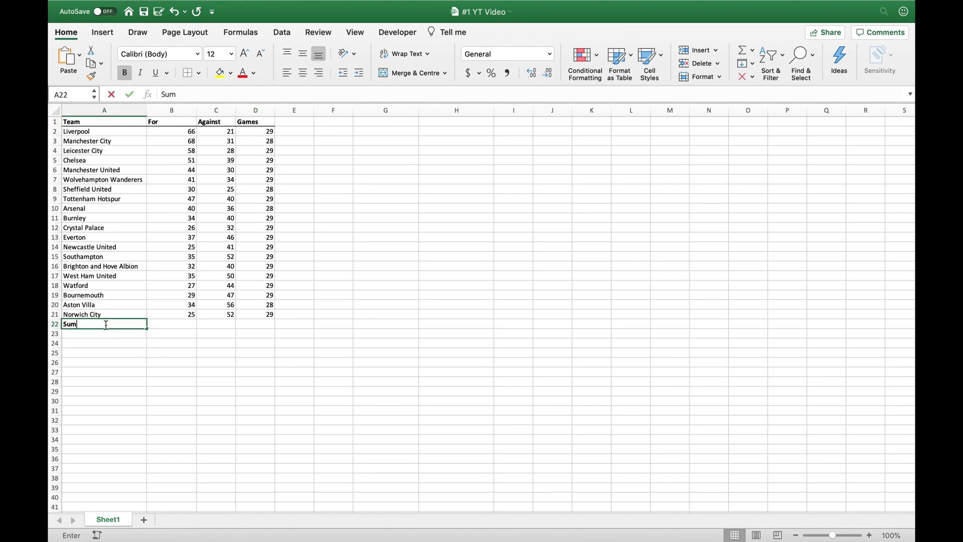
{"action": "key", "text": "Tab"}
{"action": "type", "text": "=sum("}
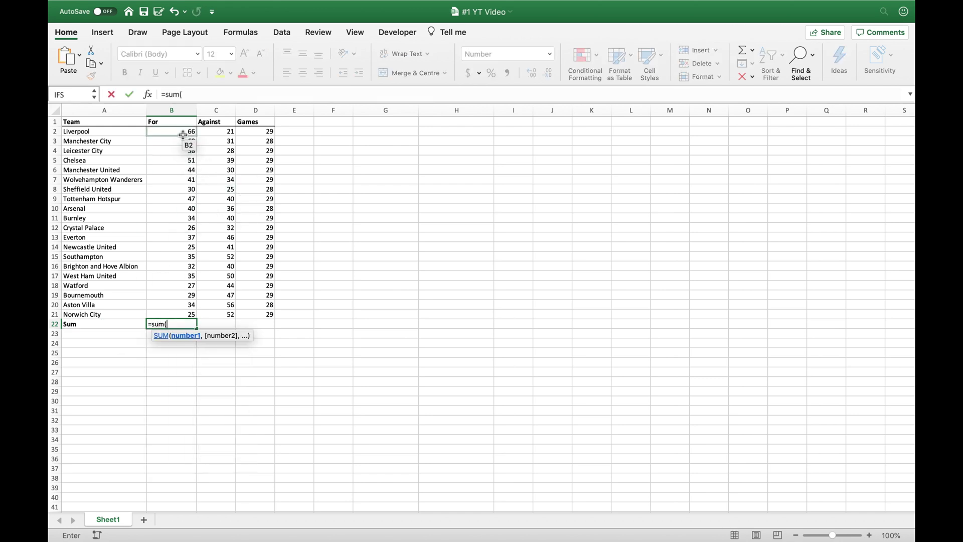
{"action": "left_click_drag", "start_coordinate": [189, 132], "coordinate": [267, 330]}
{"action": "key", "text": "Return"}
{"action": "left_click", "coordinate": [188, 324]}
{"action": "left_click", "coordinate": [325, 334]}
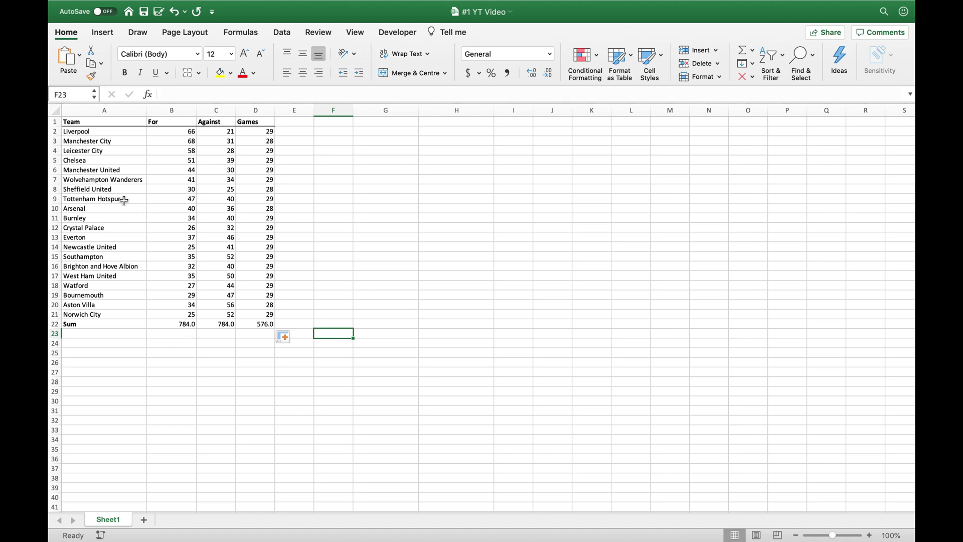
- Copy the team names to A24 and For/Against headers to B24, and add an 'Average' label in A45
{"action": "left_click_drag", "start_coordinate": [112, 124], "coordinate": [112, 314]}
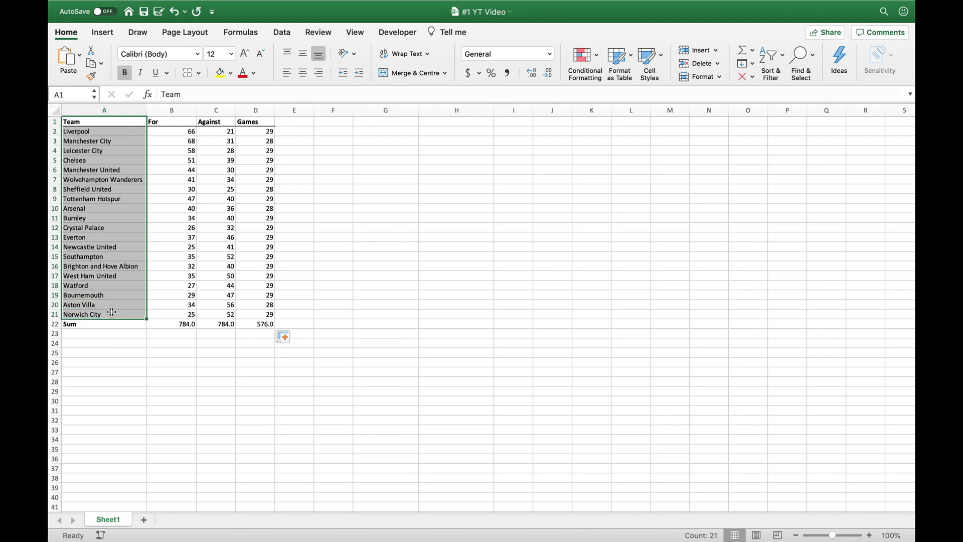
{"action": "key", "text": "super+c"}
{"action": "left_click", "coordinate": [101, 343]}
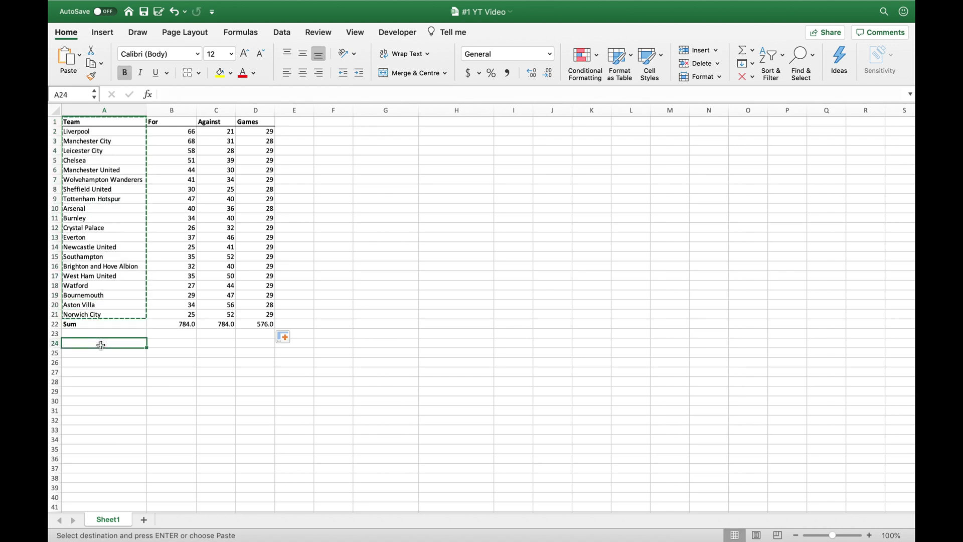
{"action": "key", "text": "super+v"}
{"action": "left_click_drag", "start_coordinate": [173, 122], "coordinate": [208, 123]}
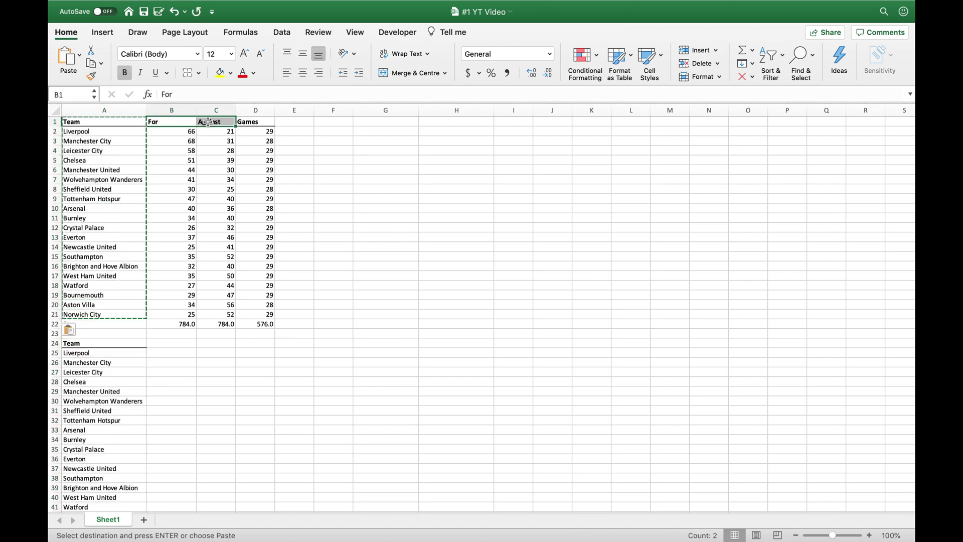
{"action": "key", "text": "super+c"}
{"action": "left_click", "coordinate": [166, 346]}
{"action": "key", "text": "super+v"}
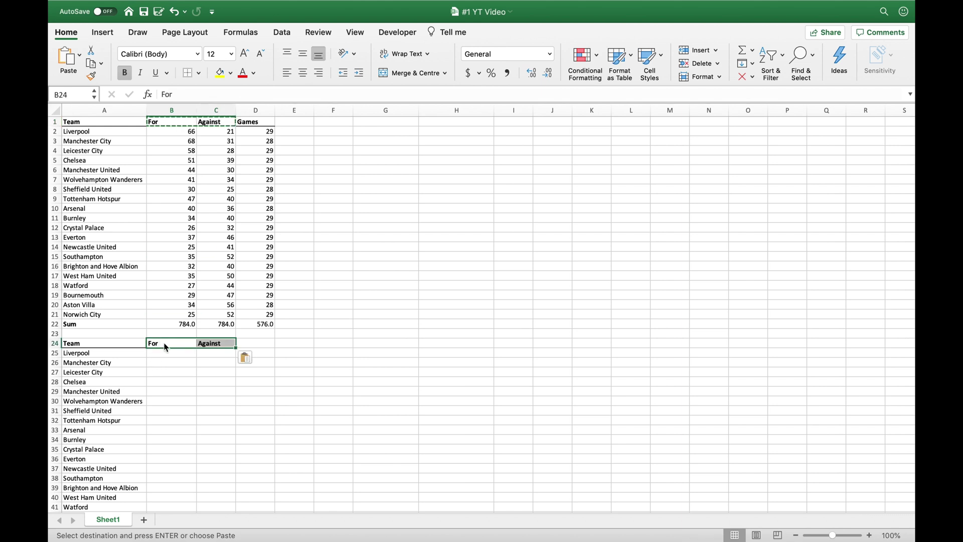
{"action": "scroll", "coordinate": [118, 467], "scroll_direction": "down", "scroll_amount": 5}
{"action": "left_click", "coordinate": [101, 455]}
{"action": "type", "text": "A"}
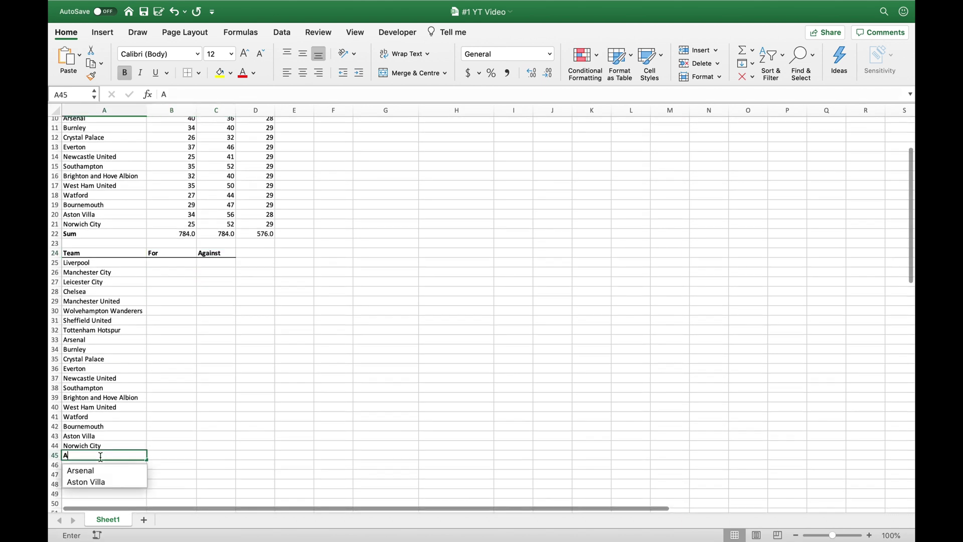
{"action": "type", "text": "verage"}
- Enter =B2/D2 for Liverpool's goals for per game and fill it down for every team
{"action": "left_click", "coordinate": [177, 266]}
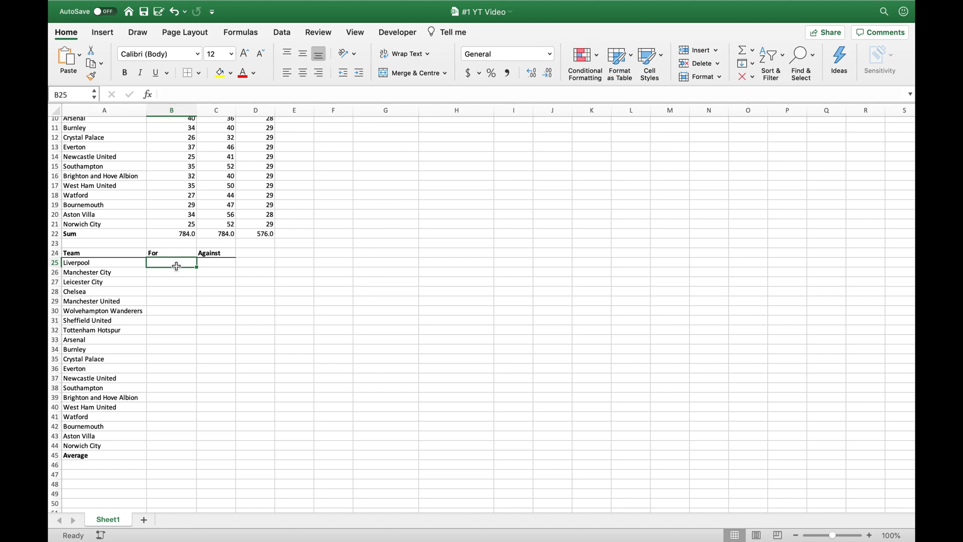
{"action": "scroll", "coordinate": [281, 253], "scroll_direction": "up", "scroll_amount": 5}
{"action": "type", "text": "=b"}
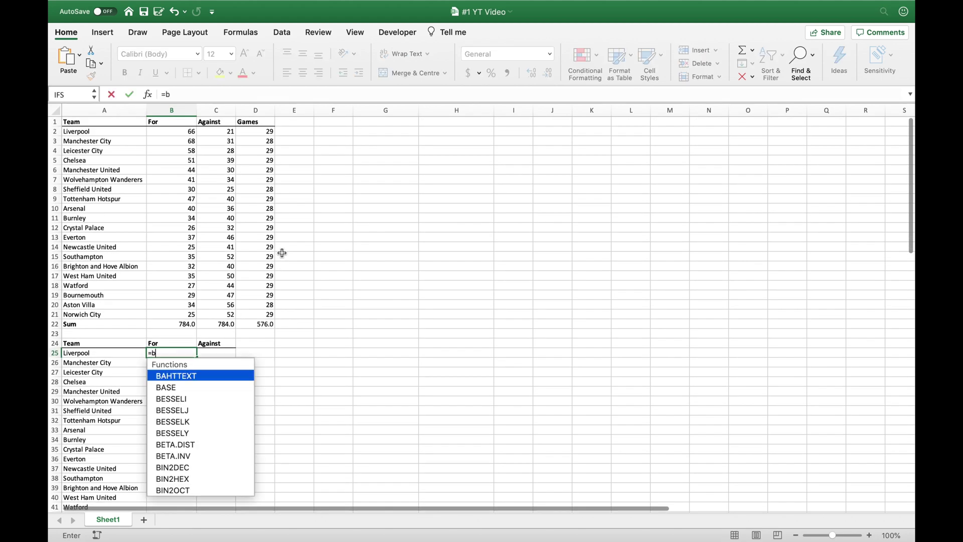
{"action": "type", "text": "2/d2"}
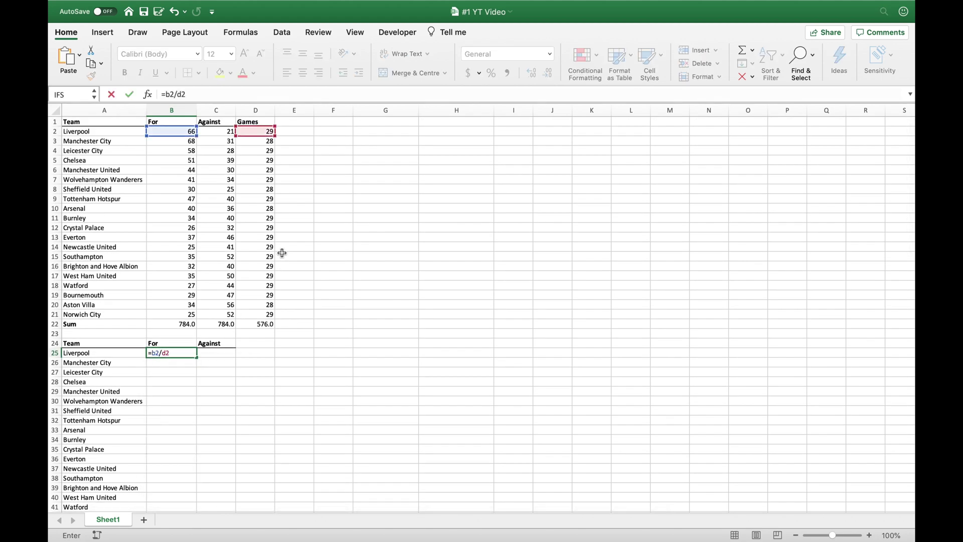
{"action": "key", "text": "Return"}
{"action": "left_click", "coordinate": [193, 354]}
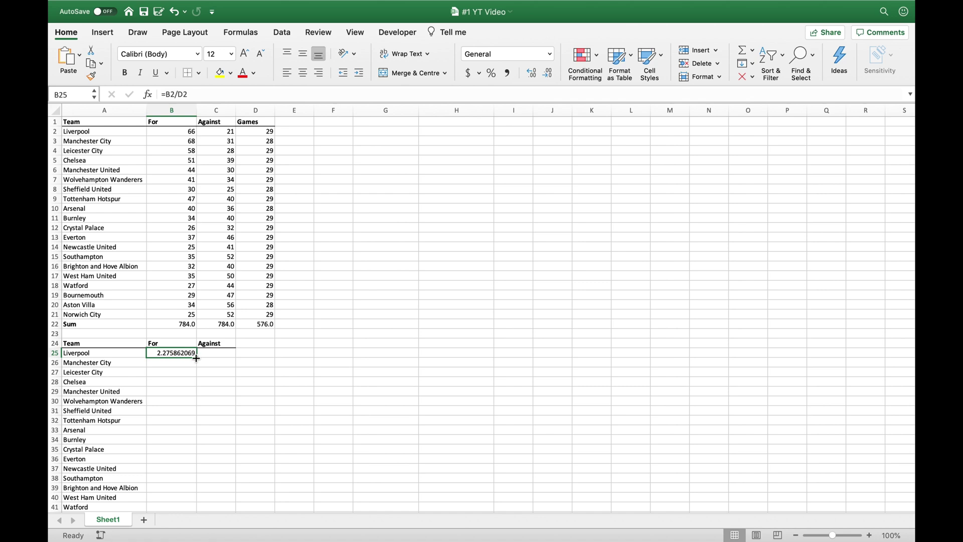
{"action": "left_click_drag", "start_coordinate": [196, 358], "coordinate": [167, 494]}
- Enter =C2/D2 for goals against per game and fill it down for every team
{"action": "left_click", "coordinate": [217, 304]}
{"action": "scroll", "coordinate": [321, 292], "scroll_direction": "up", "scroll_amount": 2}
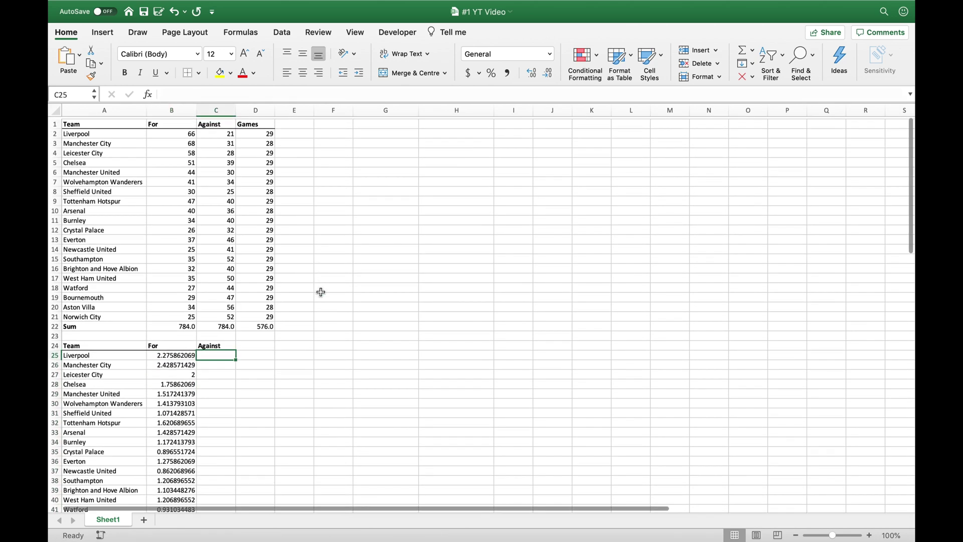
{"action": "type", "text": "=c2"}
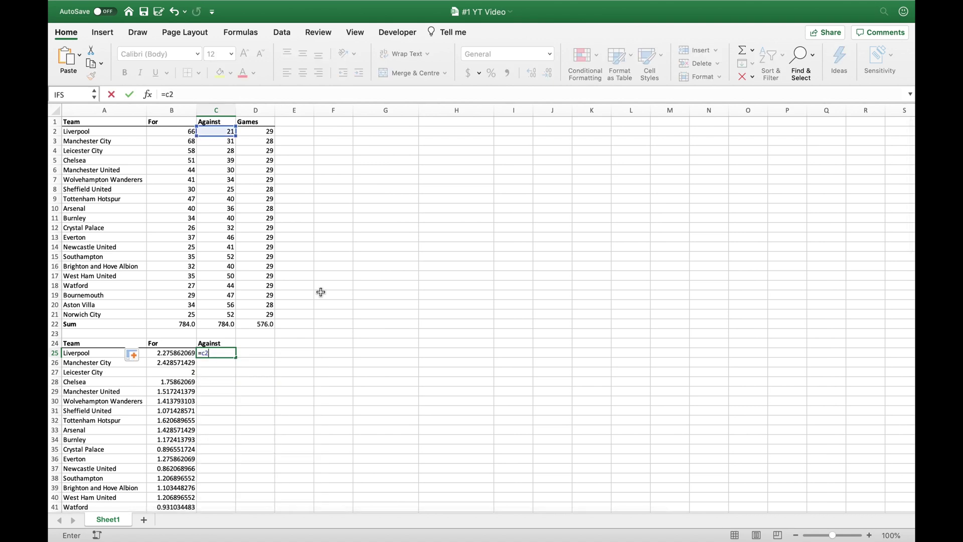
{"action": "type", "text": "/d2"}
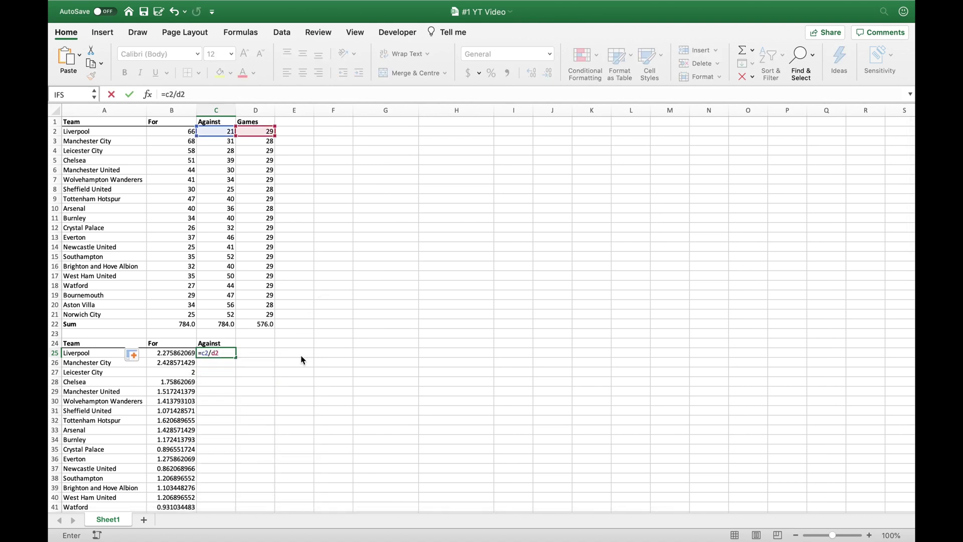
{"action": "key", "text": "Return"}
{"action": "left_click", "coordinate": [221, 353]}
{"action": "left_click_drag", "start_coordinate": [236, 357], "coordinate": [218, 488]}
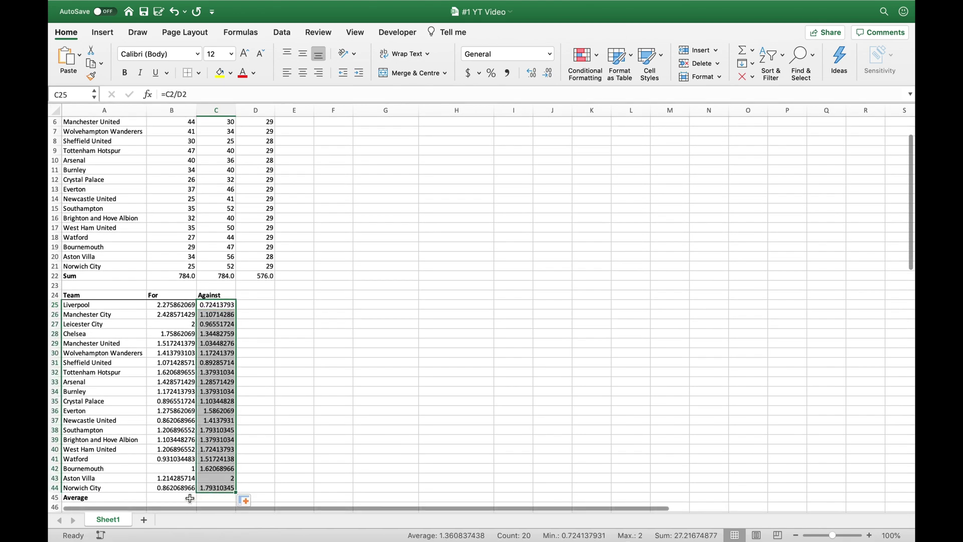
- Set B45 to the For total divided by total games (=B22/D22), giving 1.361111111
{"action": "left_click", "coordinate": [189, 498]}
{"action": "type", "text": "="}
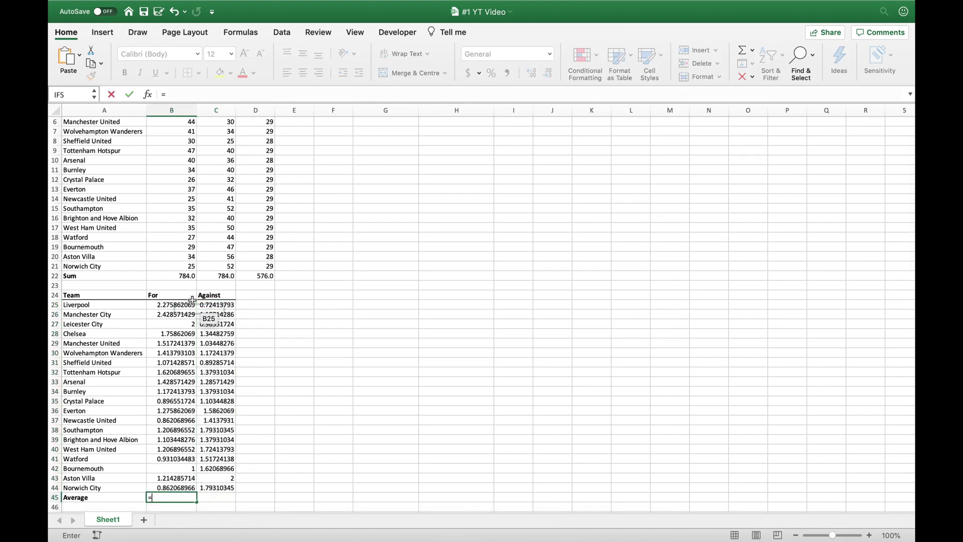
{"action": "left_click", "coordinate": [173, 276]}
{"action": "type", "text": "/"}
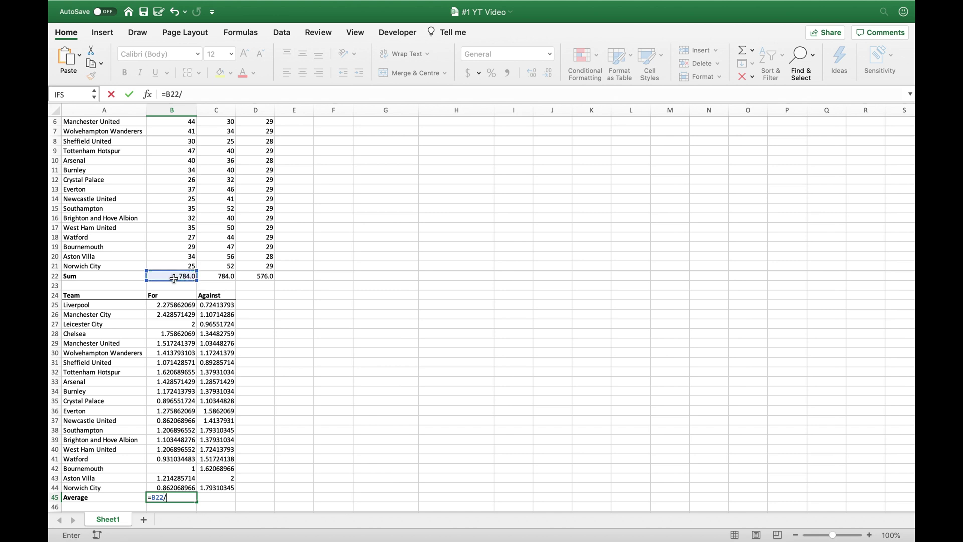
{"action": "left_click", "coordinate": [261, 276]}
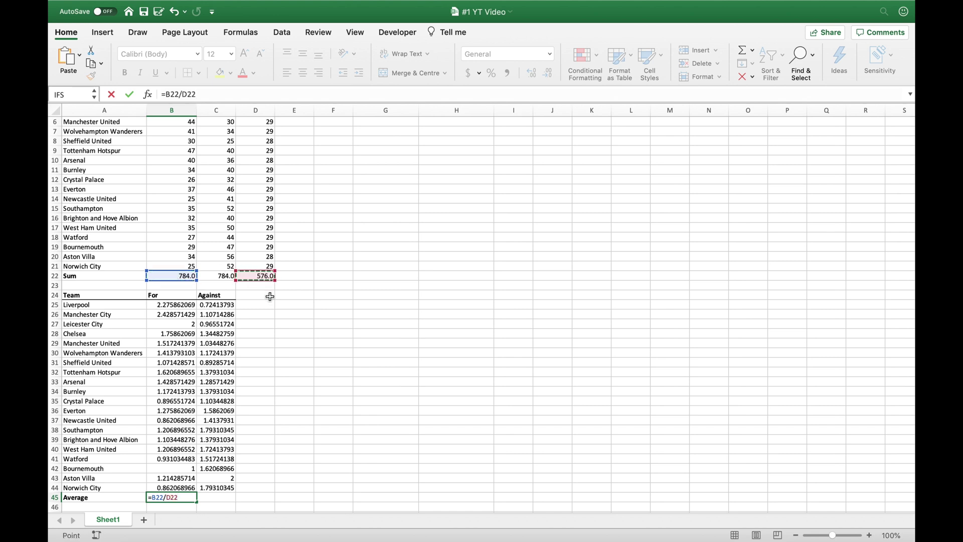
{"action": "key", "text": "Return"}
- Set C45 to the Against total divided by total games (=C22/D22), giving 1.361111111
{"action": "left_click", "coordinate": [218, 498]}
{"action": "type", "text": "="}
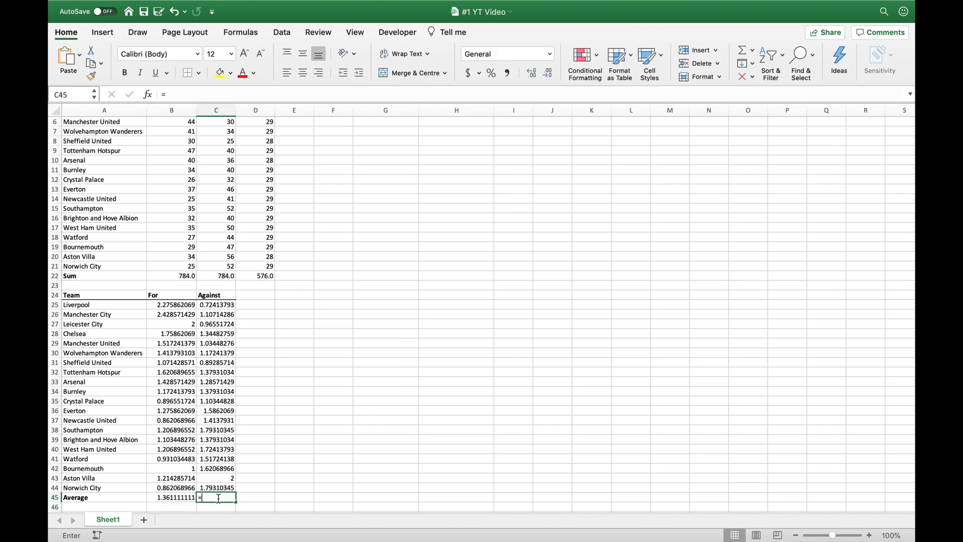
{"action": "left_click", "coordinate": [219, 276]}
{"action": "type", "text": "/"}
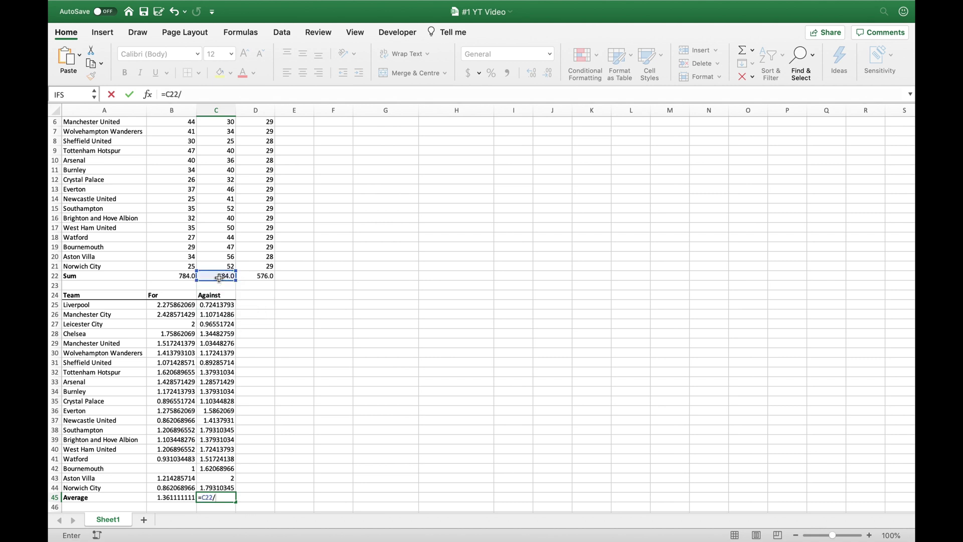
{"action": "left_click", "coordinate": [257, 277]}
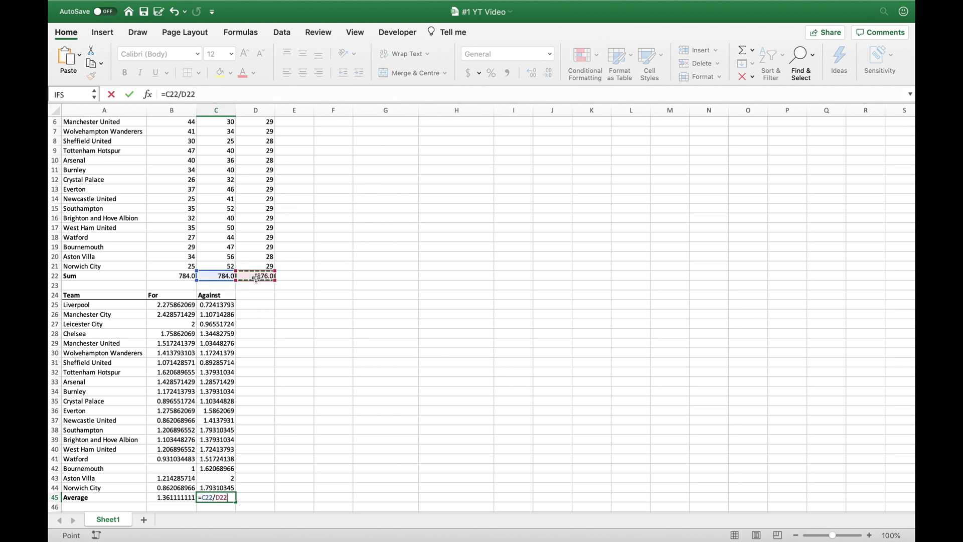
{"action": "key", "text": "Return"}
{"action": "left_click", "coordinate": [293, 436]}
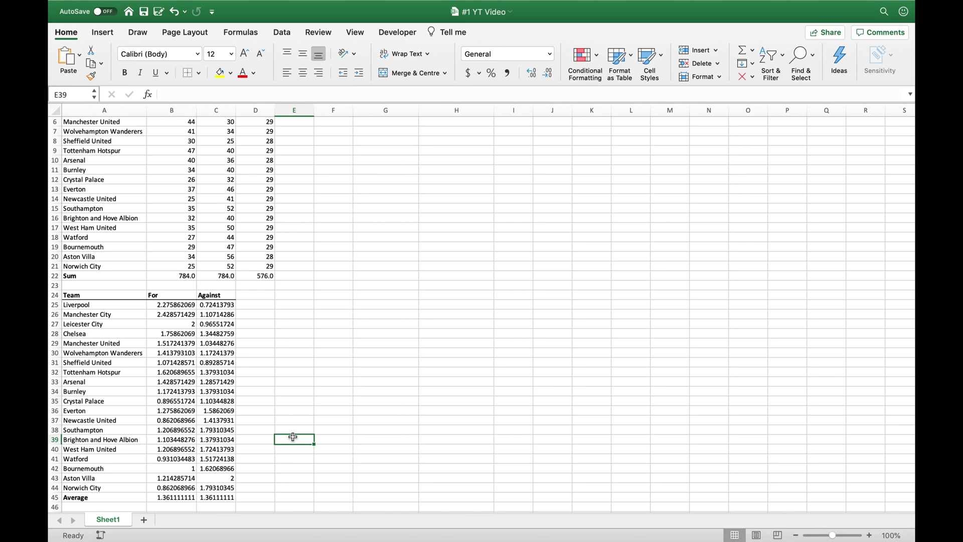
{"action": "scroll", "coordinate": [293, 436], "scroll_direction": "down", "scroll_amount": 1}
{"action": "scroll", "coordinate": [293, 436], "scroll_direction": "down", "scroll_amount": 6}
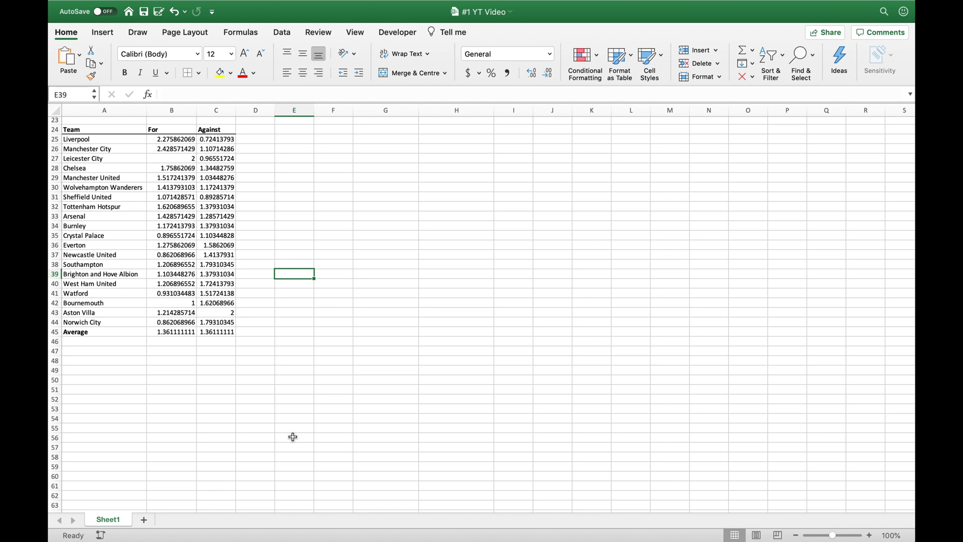
- Copy the team names to row 47 and add ATT and DEF column headers beside them
{"action": "left_click_drag", "start_coordinate": [113, 129], "coordinate": [116, 319]}
{"action": "key", "text": "super+c"}
{"action": "left_click", "coordinate": [100, 353]}
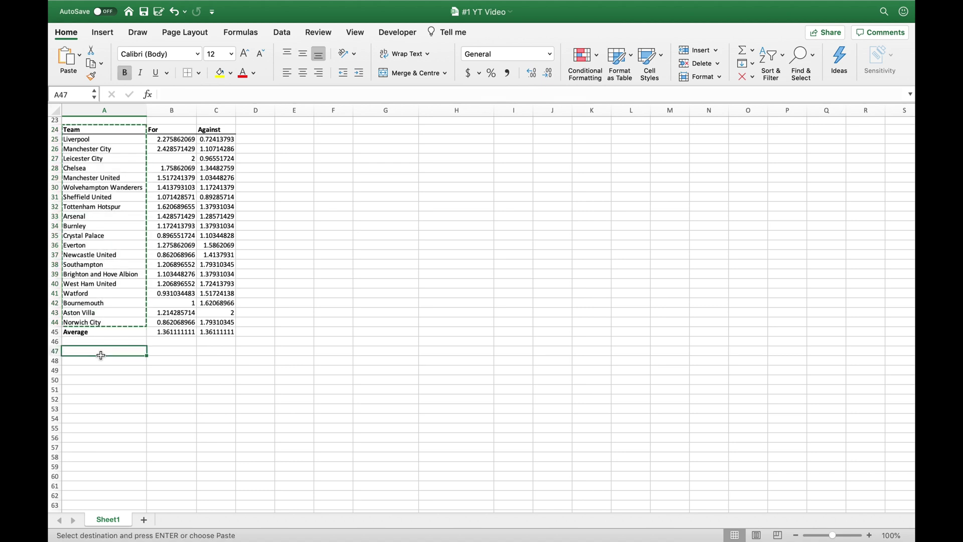
{"action": "key", "text": "super+v"}
{"action": "left_click", "coordinate": [159, 351]}
{"action": "type", "text": "ATT"}
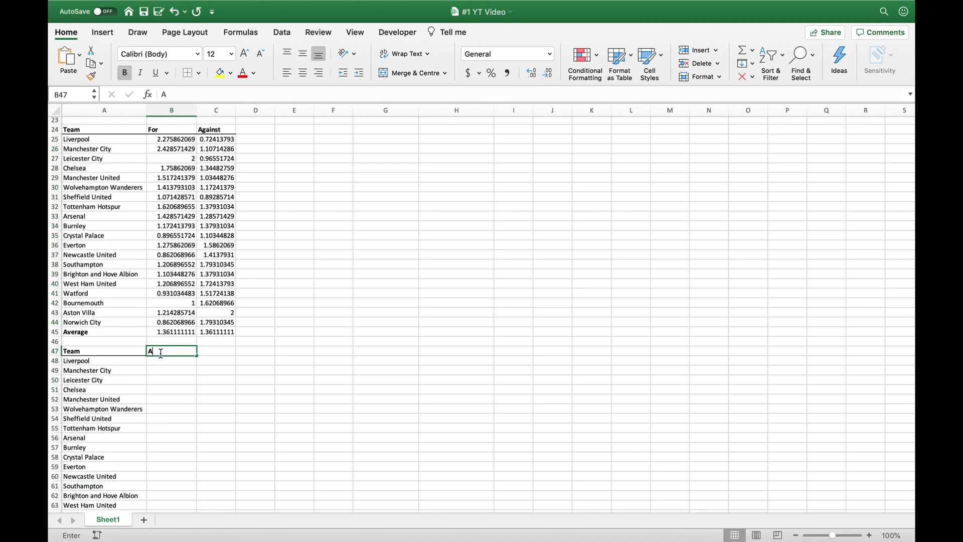
{"action": "left_click", "coordinate": [220, 350]}
{"action": "type", "text": "DEF"}
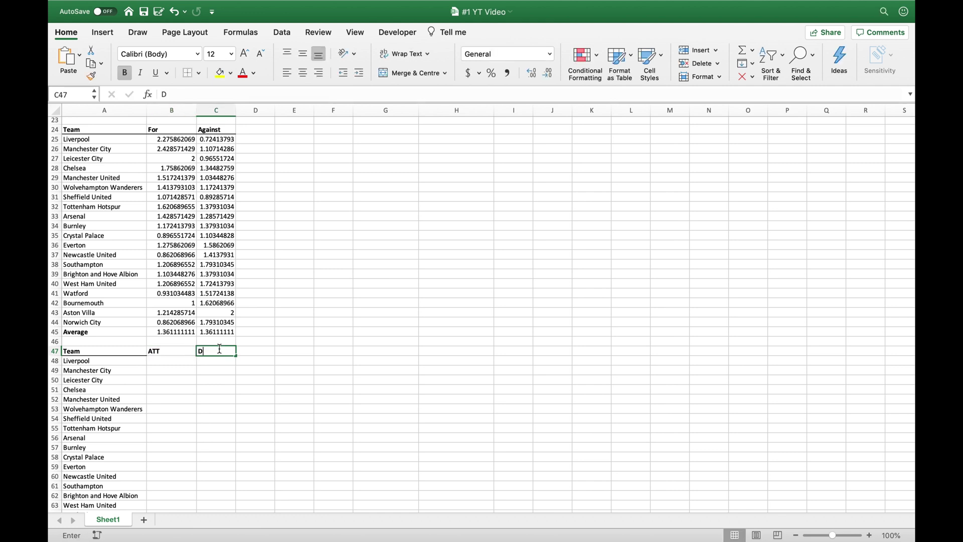
- Enter =B25/$B$45 for Liverpool's ATT (1.672061928) and fill it down to Norwich City
{"action": "left_click", "coordinate": [172, 362]}
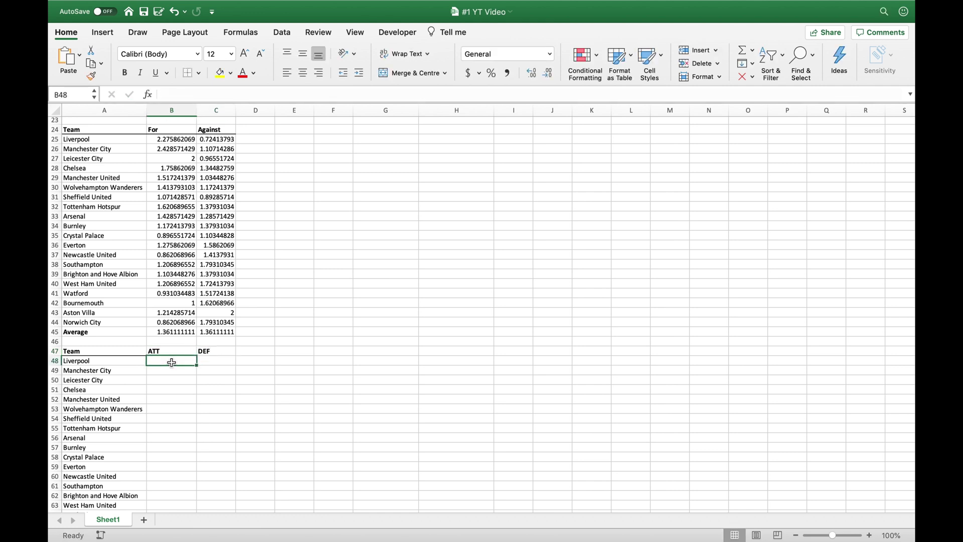
{"action": "type", "text": "="}
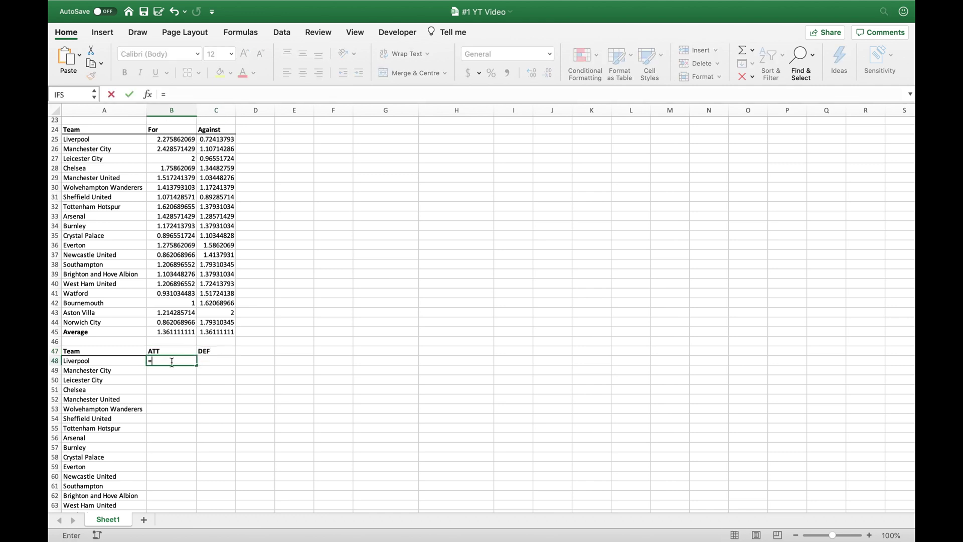
{"action": "type", "text": "b25/$b"}
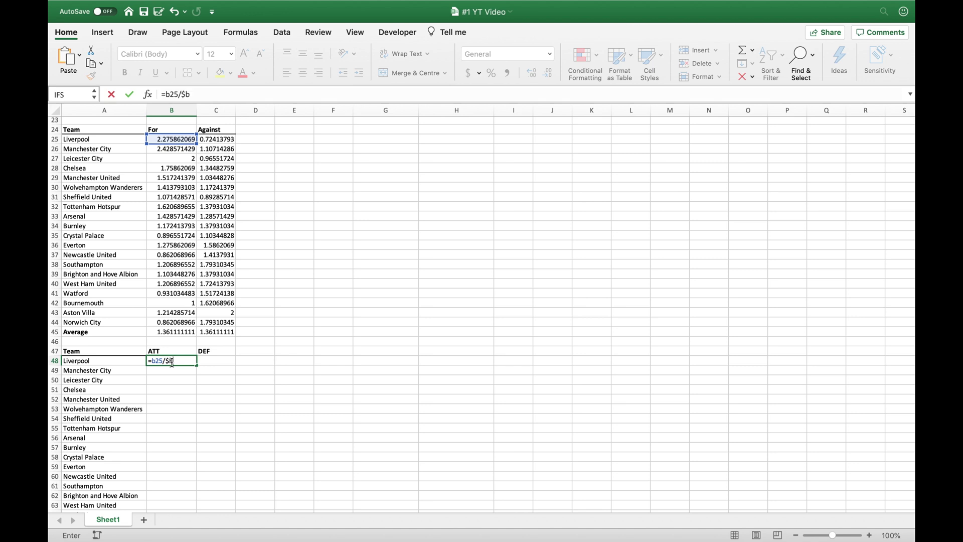
{"action": "type", "text": "$45"}
{"action": "key", "text": "Return"}
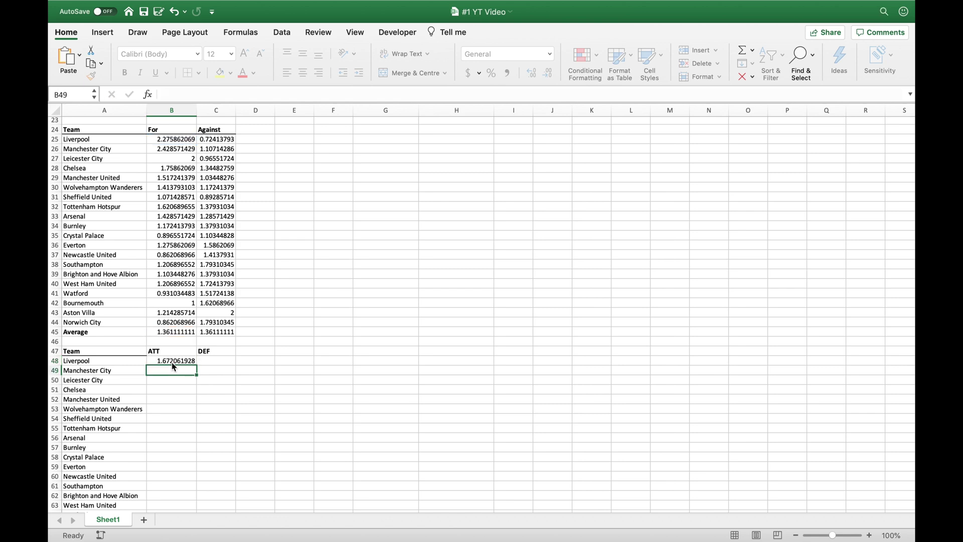
{"action": "left_click", "coordinate": [181, 362]}
{"action": "left_click_drag", "start_coordinate": [196, 366], "coordinate": [179, 488]}
- Enter =C25/$C$45 in C48 (Liverpool 0.5320197) and fill it down to C67
{"action": "left_click", "coordinate": [212, 309]}
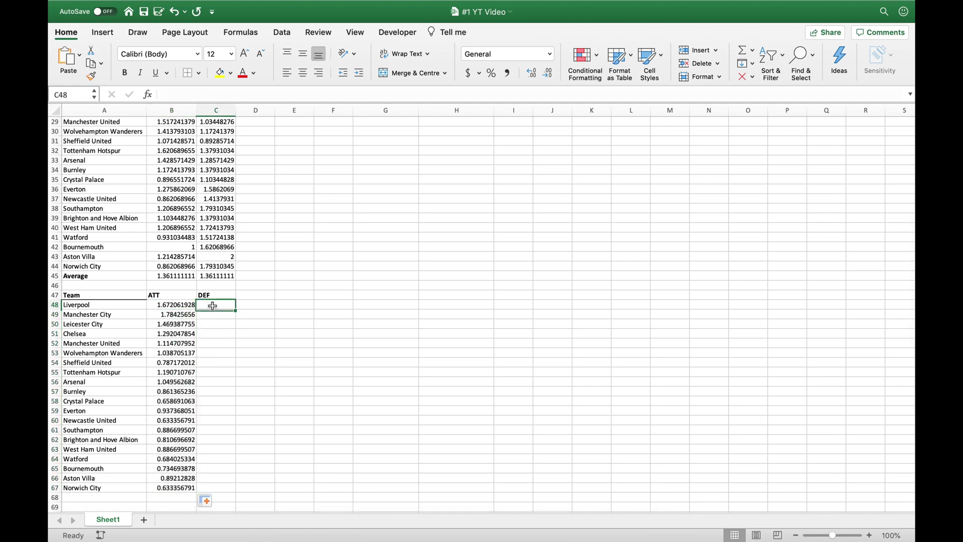
{"action": "scroll", "coordinate": [286, 303], "scroll_direction": "up", "scroll_amount": 5}
{"action": "type", "text": "="}
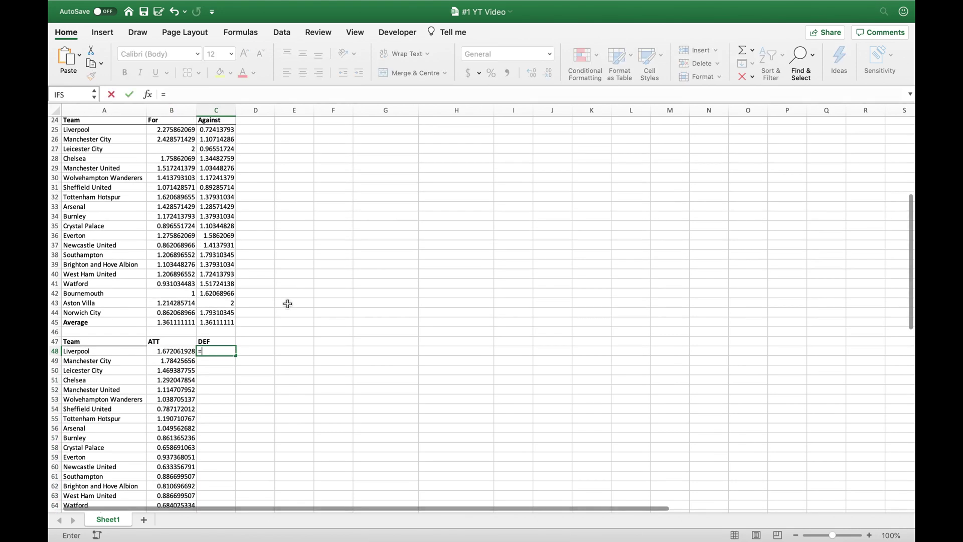
{"action": "type", "text": "c25/$"}
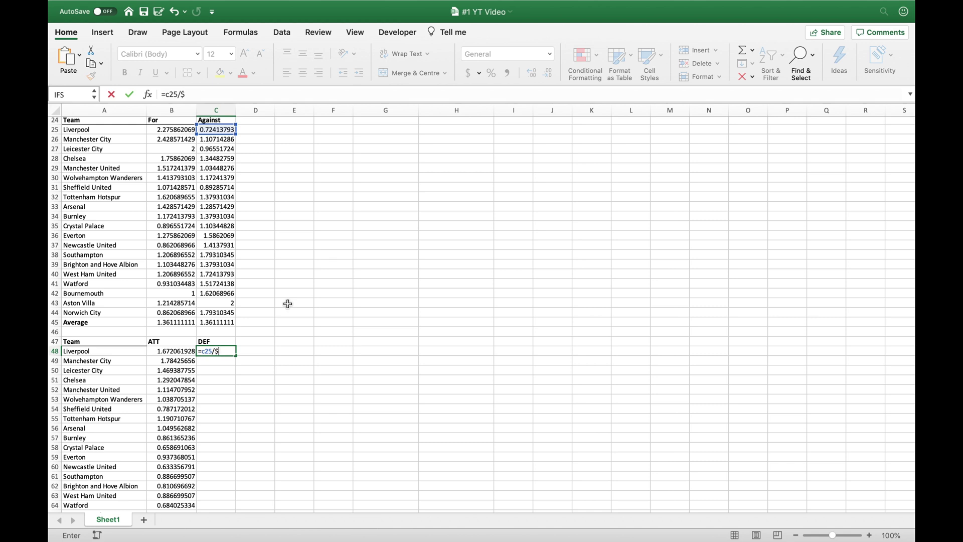
{"action": "type", "text": "c$45"}
{"action": "key", "text": "Return"}
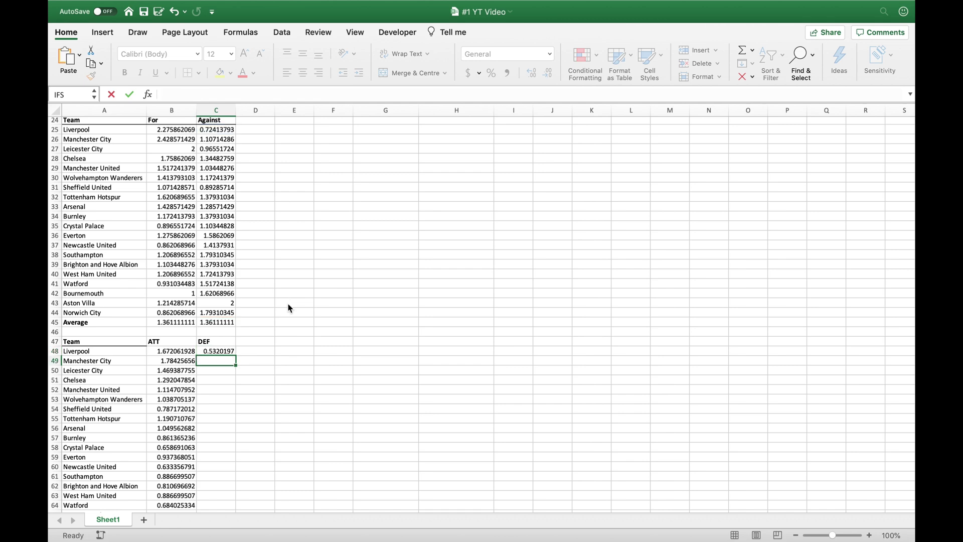
{"action": "left_click", "coordinate": [223, 351]}
{"action": "left_click_drag", "start_coordinate": [235, 357], "coordinate": [219, 496]}
{"action": "left_click", "coordinate": [292, 466]}
{"action": "scroll", "coordinate": [293, 466], "scroll_direction": "down", "scroll_amount": 5}
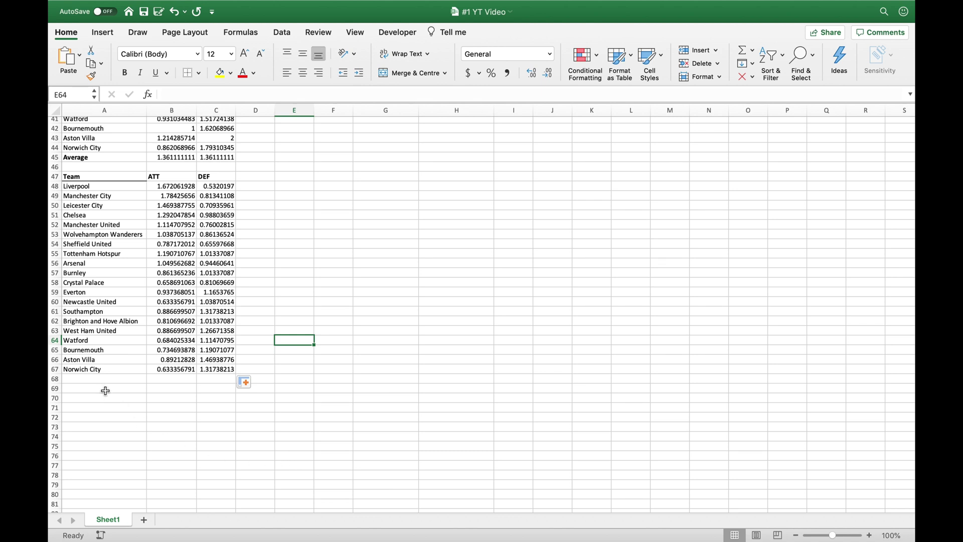
- Add a bold match title MANCHESTER CITY VS MANCHESTER UNITED starting in A69
{"action": "left_click", "coordinate": [103, 389]}
{"action": "key", "text": "super+b"}
{"action": "type", "text": "MANCHE"}
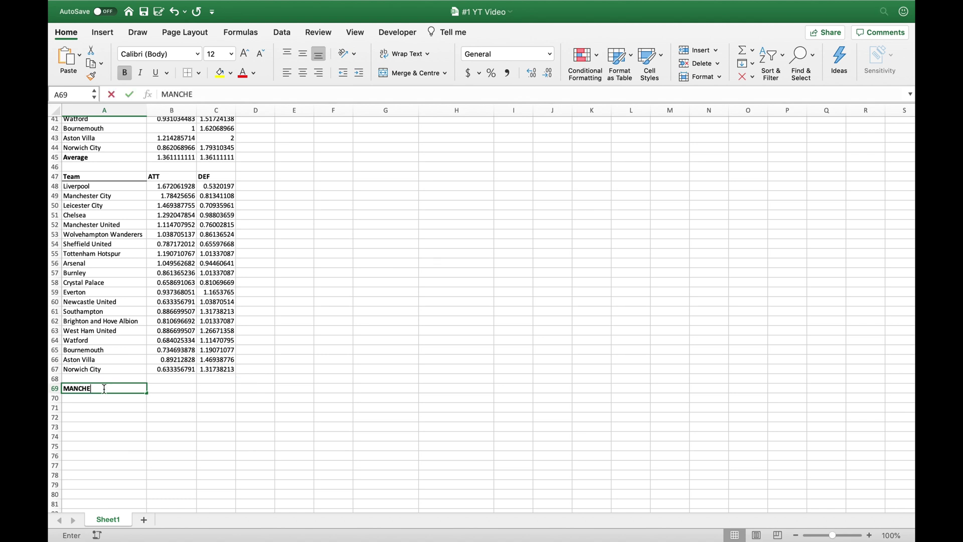
{"action": "type", "text": "STER CITY"}
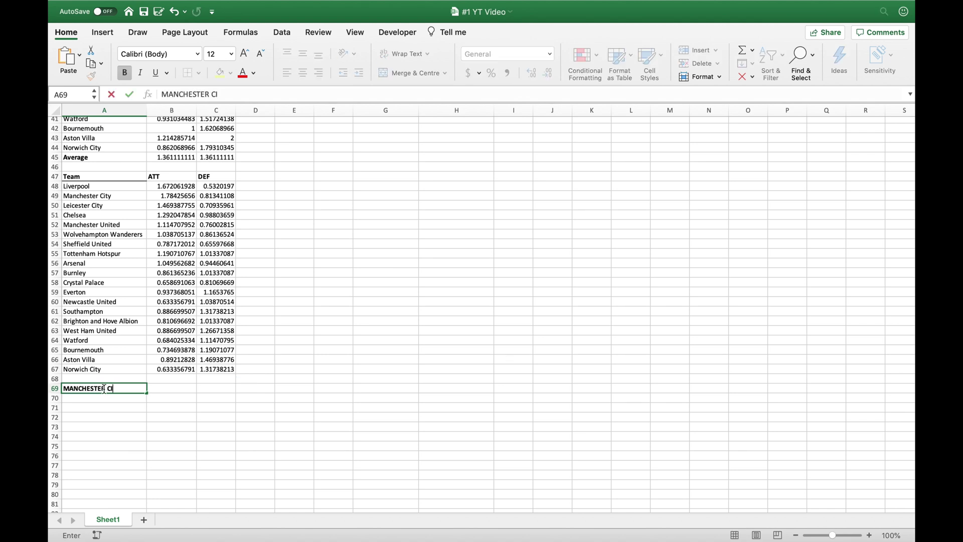
{"action": "key", "text": "Return"}
{"action": "key", "text": "Return"}
{"action": "type", "text": "M"}
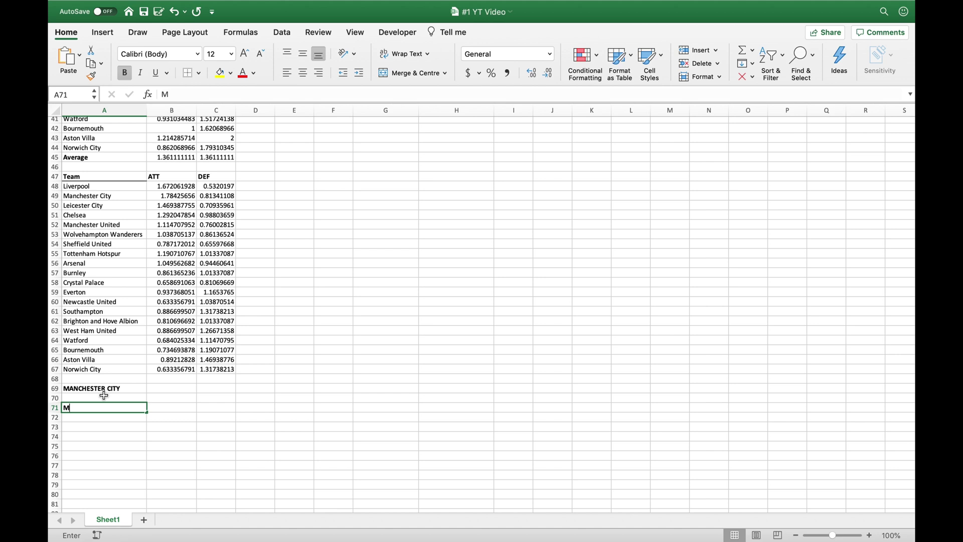
{"action": "type", "text": "ANCHESTER"}
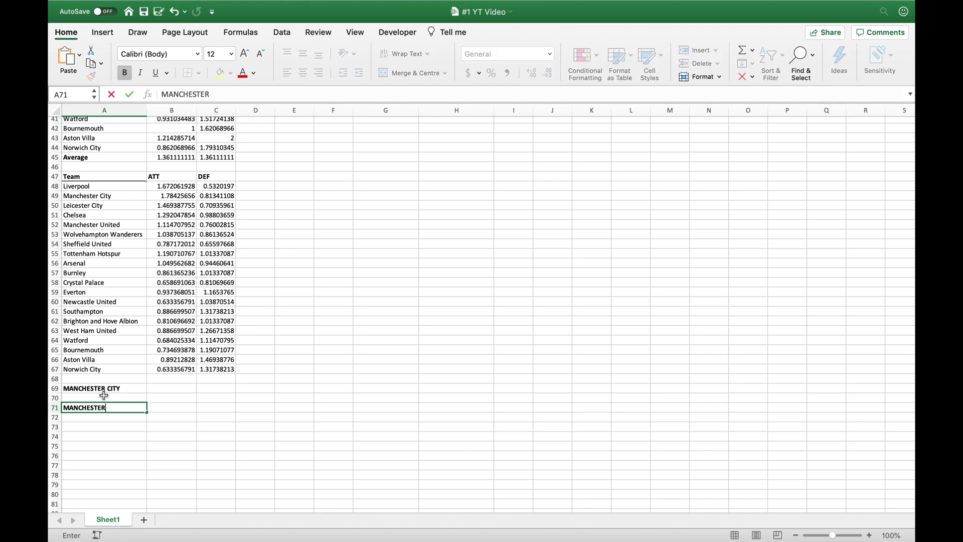
{"action": "type", "text": " UNITED"}
{"action": "left_click", "coordinate": [63, 408]}
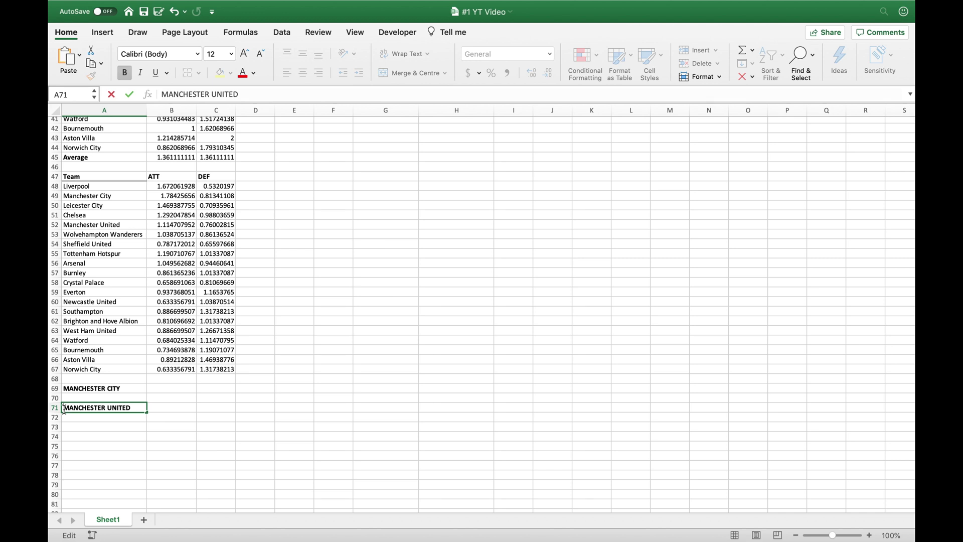
{"action": "type", "text": "VS"}
{"action": "left_click", "coordinate": [80, 425]}
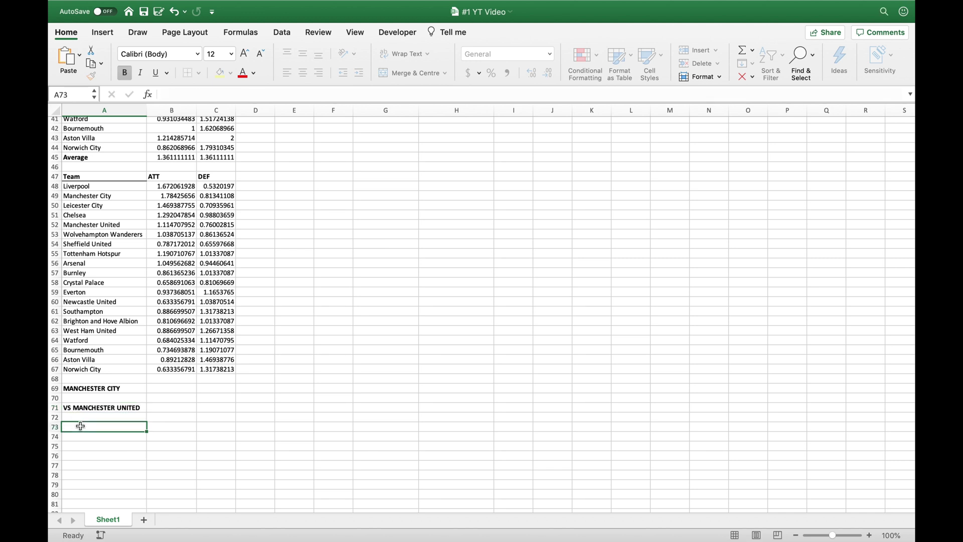
- Create a Team column listing Manchester City and Manchester United, with an 'Expected Goals' header
{"action": "type", "text": "Team"}
{"action": "key", "text": "Return"}
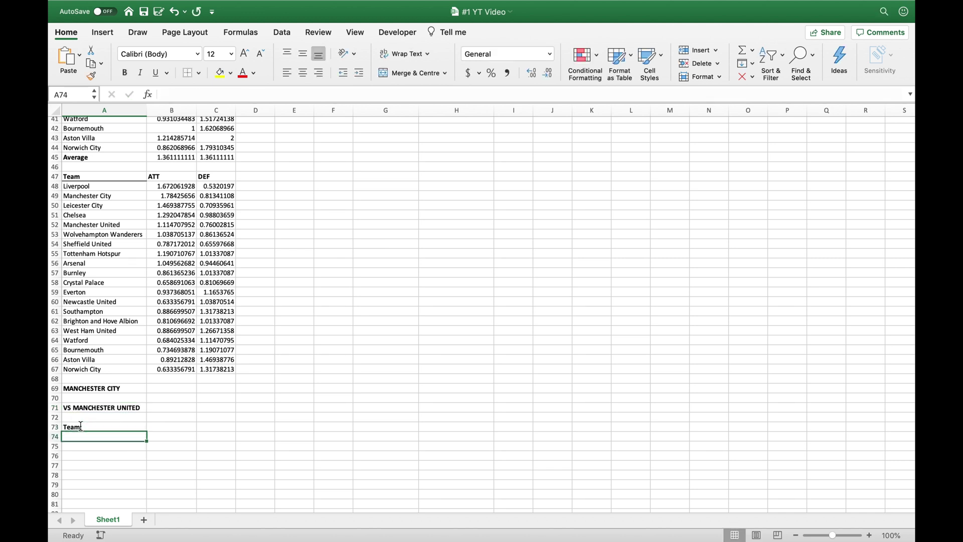
{"action": "type", "text": "Manchesater"}
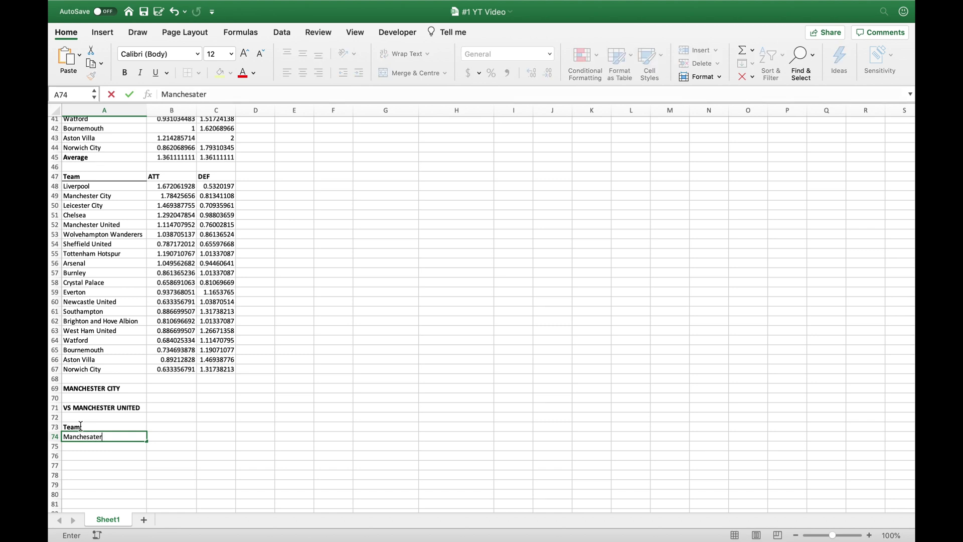
{"action": "key", "text": "BackSpace"}
{"action": "key", "text": "BackSpace"}
{"action": "key", "text": "BackSpace"}
{"action": "key", "text": "BackSpace"}
{"action": "type", "text": "ter City"}
{"action": "key", "text": "Return"}
{"action": "type", "text": "Man"}
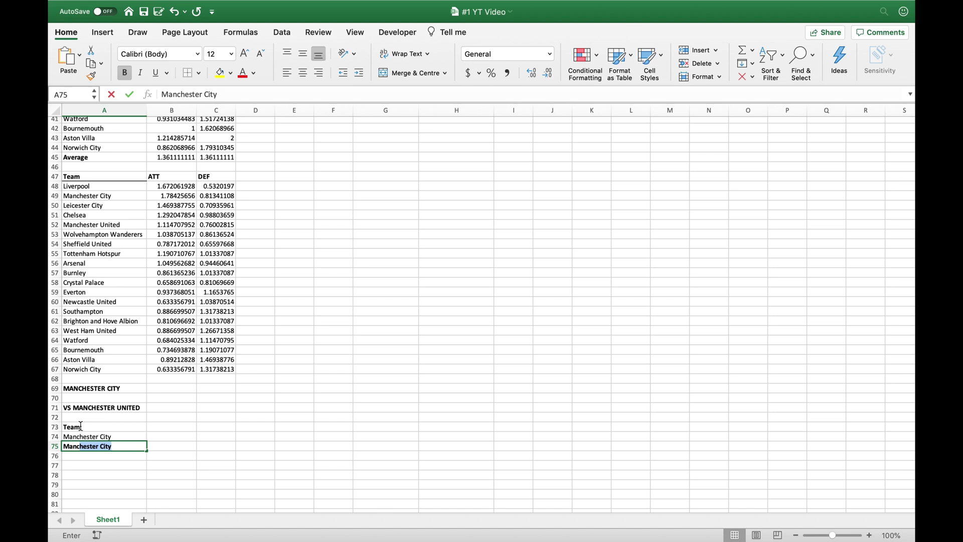
{"action": "type", "text": "chester United"}
{"action": "left_click", "coordinate": [163, 427]}
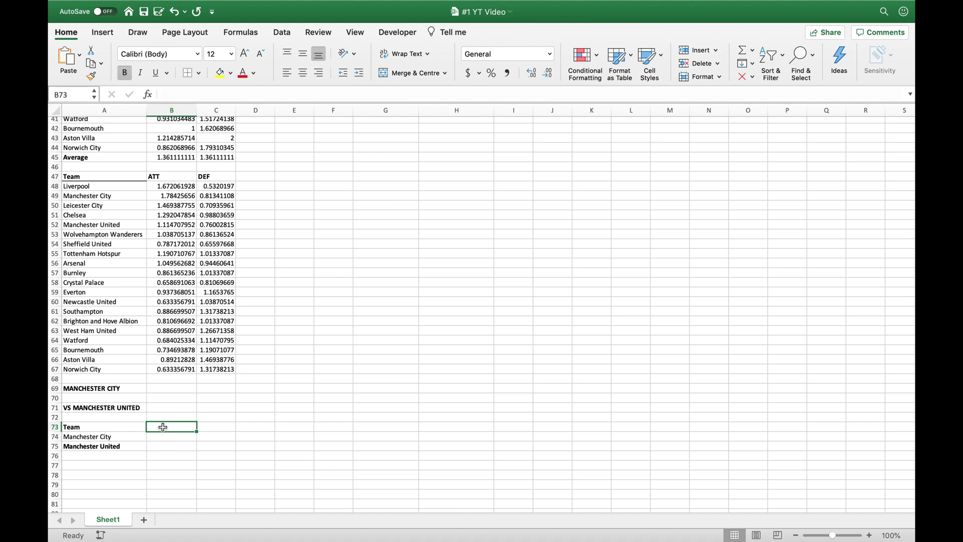
{"action": "type", "text": "Expecte"}
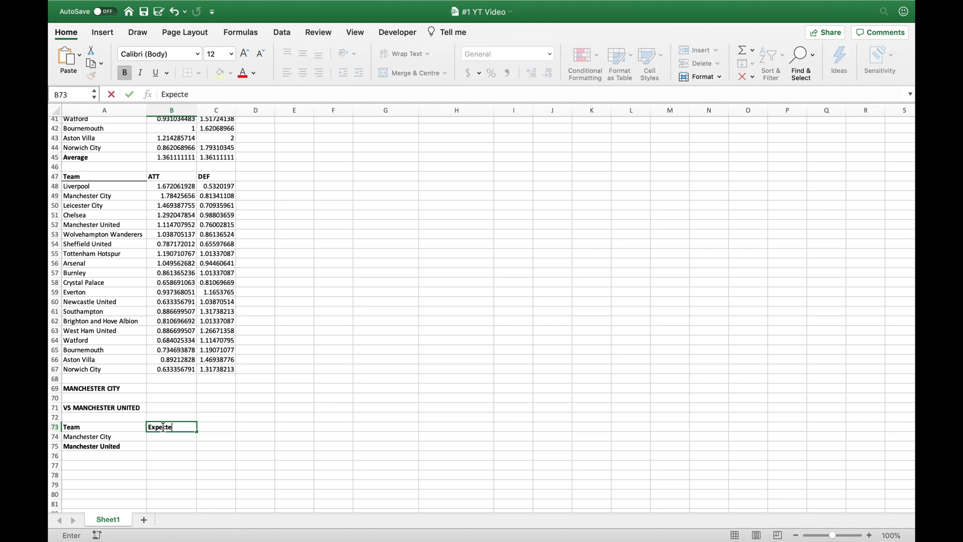
{"action": "type", "text": "d Goals"}
- Enter expected goals =B49*C52*B45 for City (1.845782648) and =B52*C49*B45 for United (1.234140947)
{"action": "left_click", "coordinate": [164, 437]}
{"action": "type", "text": "="}
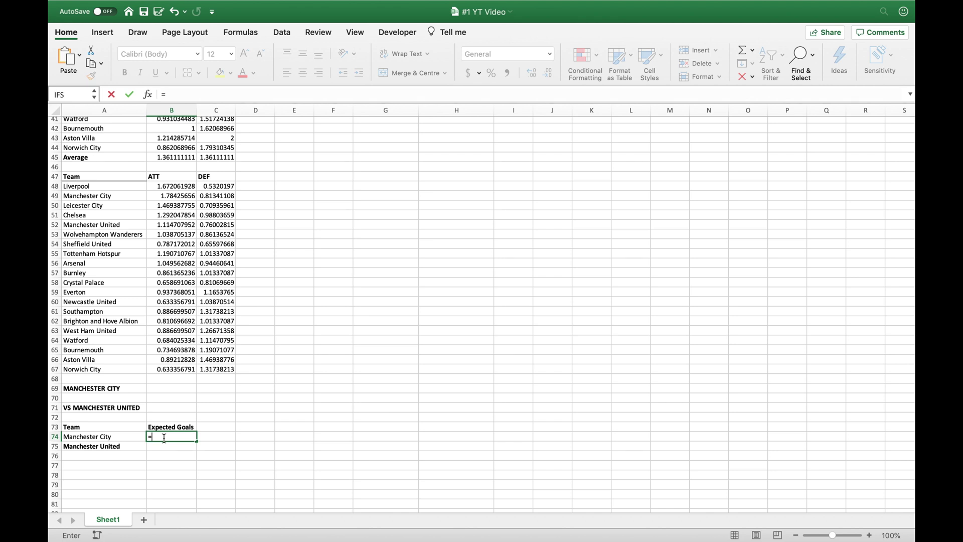
{"action": "type", "text": "b49*"}
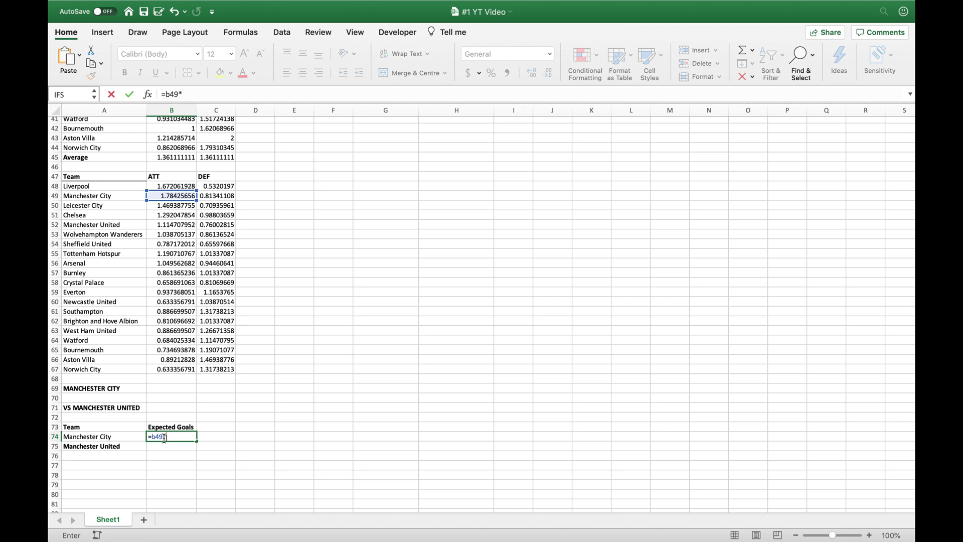
{"action": "type", "text": "c52*"}
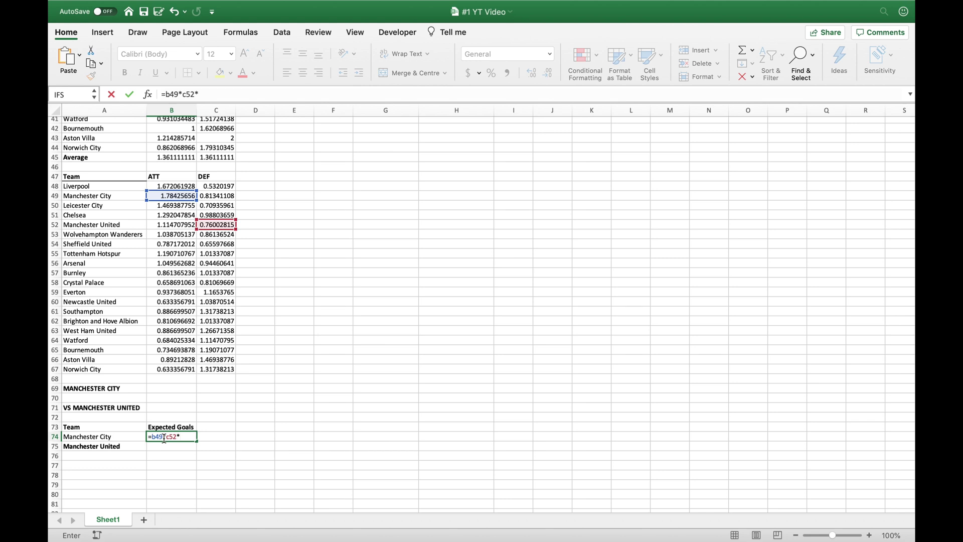
{"action": "type", "text": "b45"}
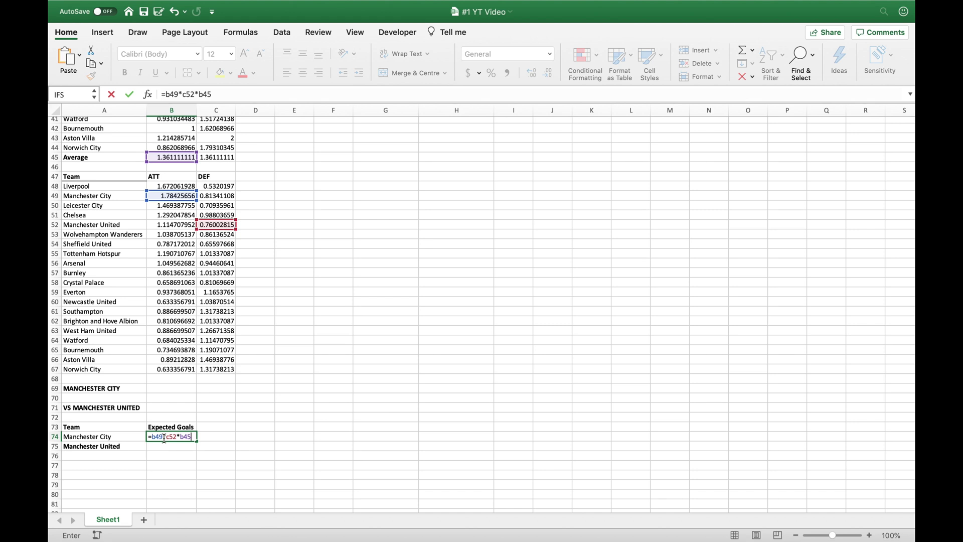
{"action": "key", "text": "Return"}
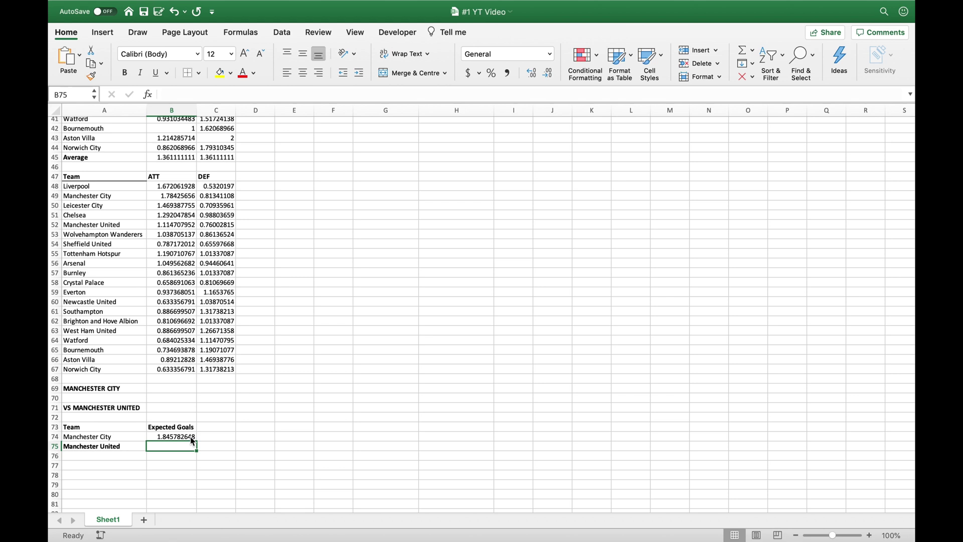
{"action": "type", "text": "="}
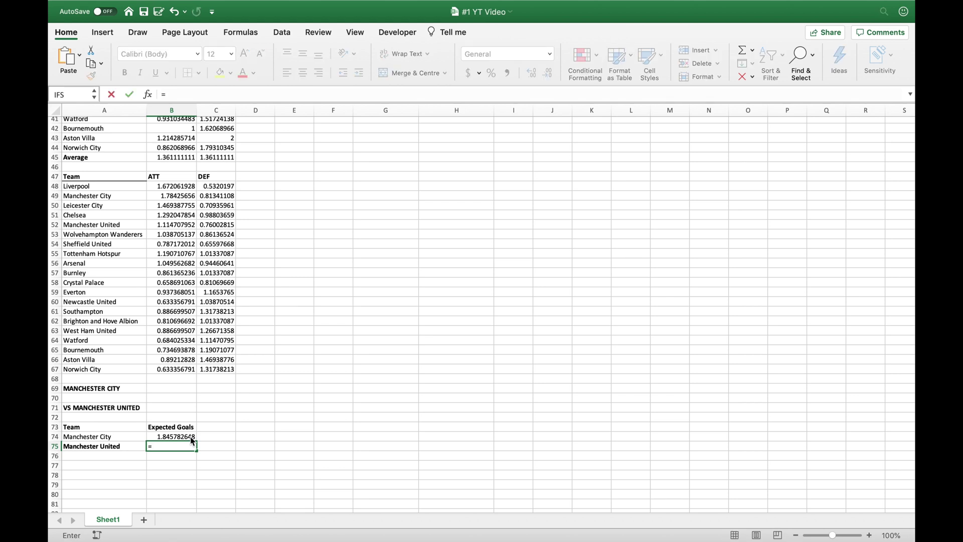
{"action": "type", "text": "b52"}
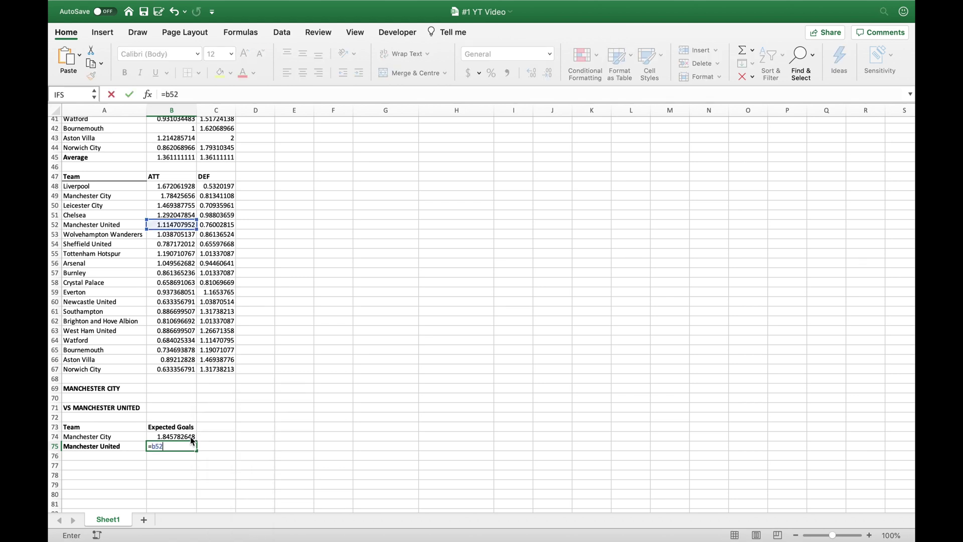
{"action": "type", "text": "*c"}
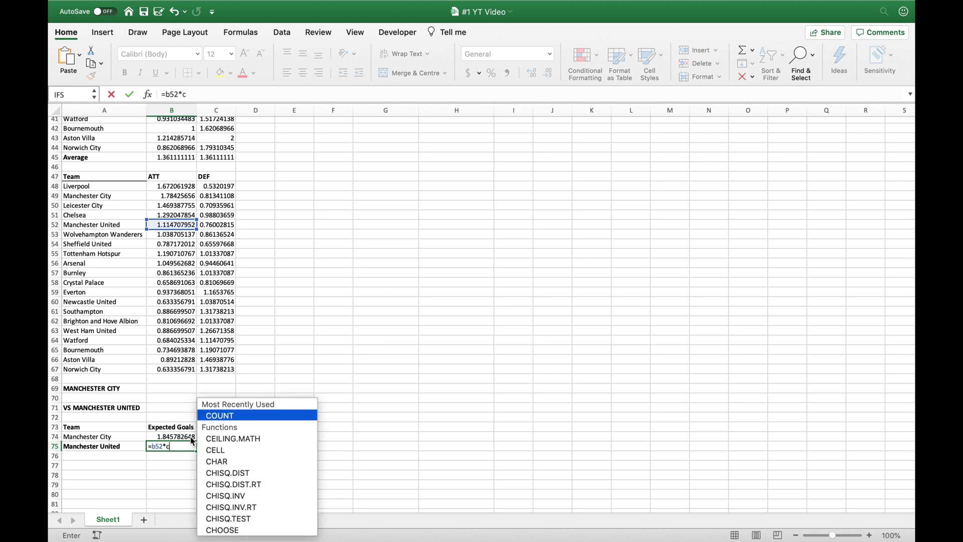
{"action": "type", "text": "49*"}
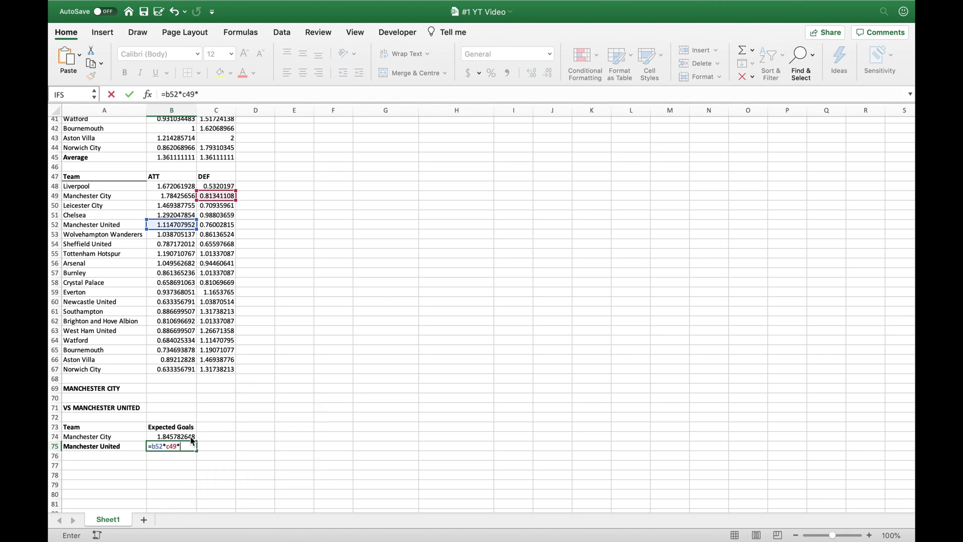
{"action": "type", "text": "b45"}
{"action": "key", "text": "Return"}
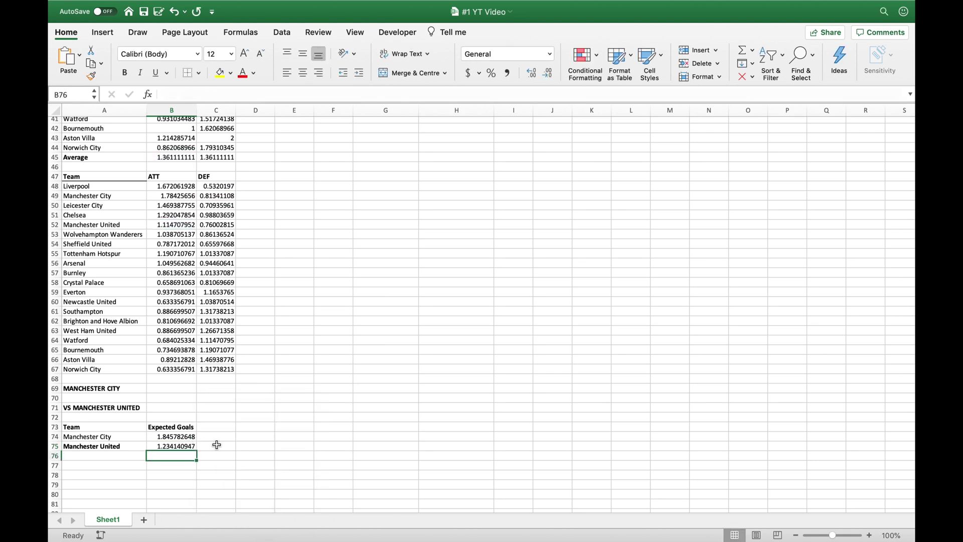
{"action": "scroll", "coordinate": [258, 465], "scroll_direction": "down", "scroll_amount": 1}
- Type the 'Outcomes' heading, then 'Manchester City win', 'Draw' and 'Manchester United win' beneath it
{"action": "scroll", "coordinate": [257, 465], "scroll_direction": "down", "scroll_amount": 3}
{"action": "left_click", "coordinate": [260, 439]}
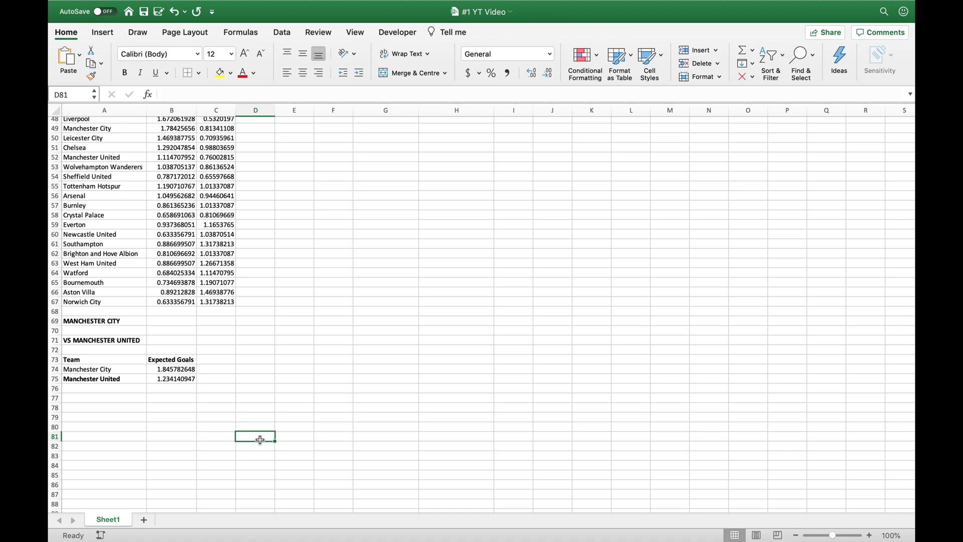
{"action": "left_click", "coordinate": [112, 400]}
{"action": "type", "text": "O"}
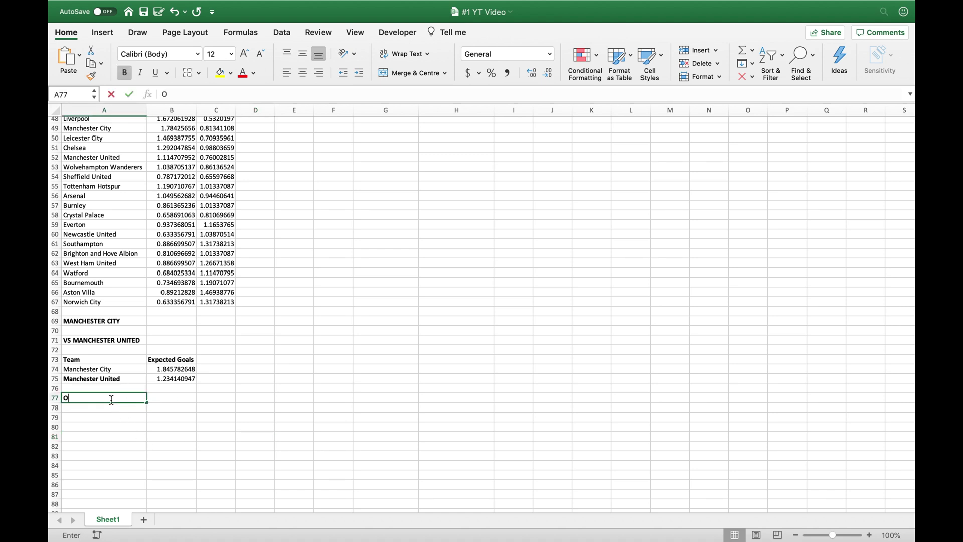
{"action": "type", "text": "utcomes"}
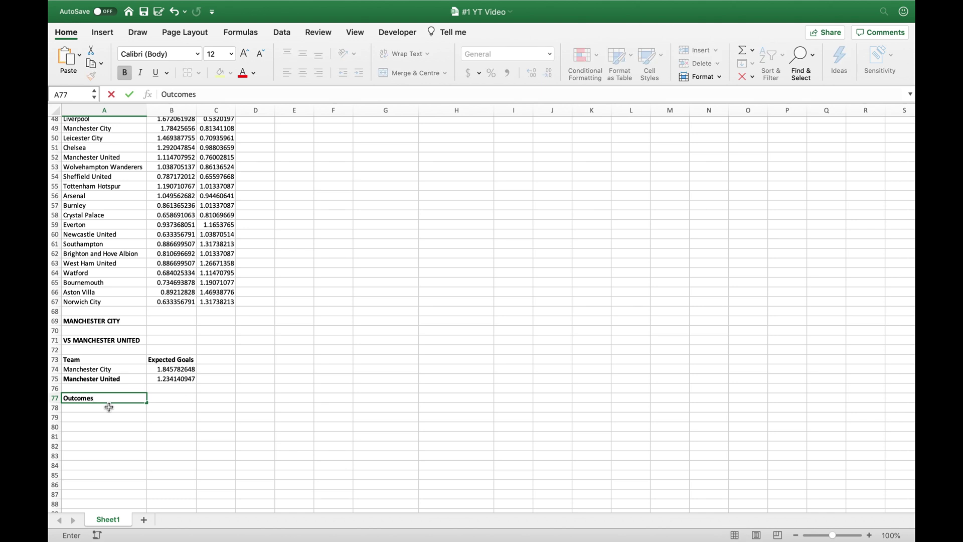
{"action": "key", "text": "Return"}
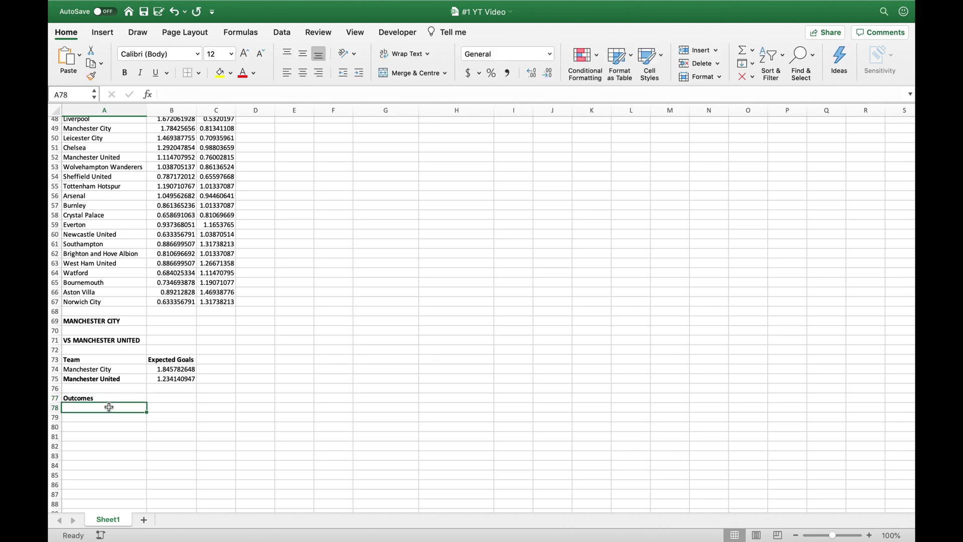
{"action": "type", "text": "Manche"}
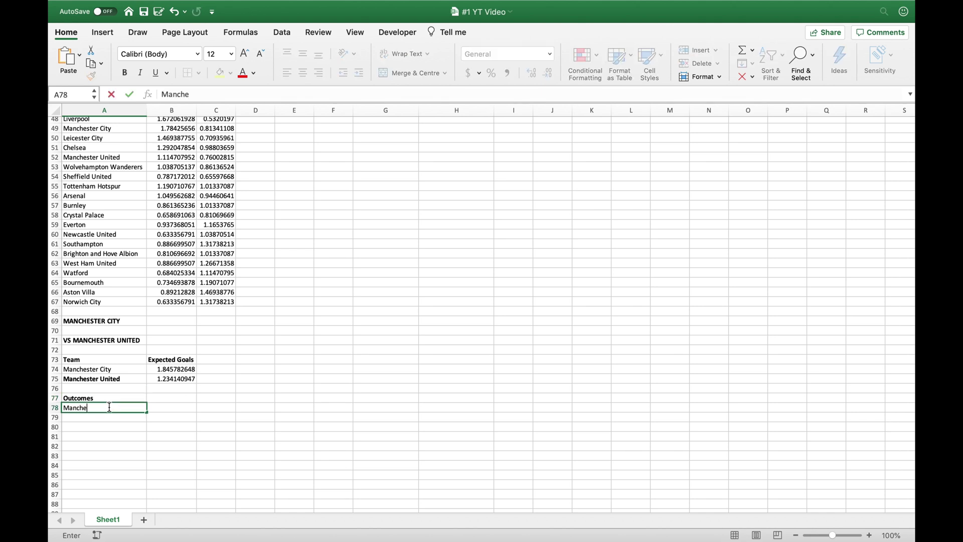
{"action": "type", "text": "ster win"}
{"action": "key", "text": "BackSpace"}
{"action": "key", "text": "BackSpace"}
{"action": "key", "text": "BackSpace"}
{"action": "type", "text": "City win"}
{"action": "key", "text": "Return"}
{"action": "type", "text": "Draw"}
{"action": "key", "text": "Return"}
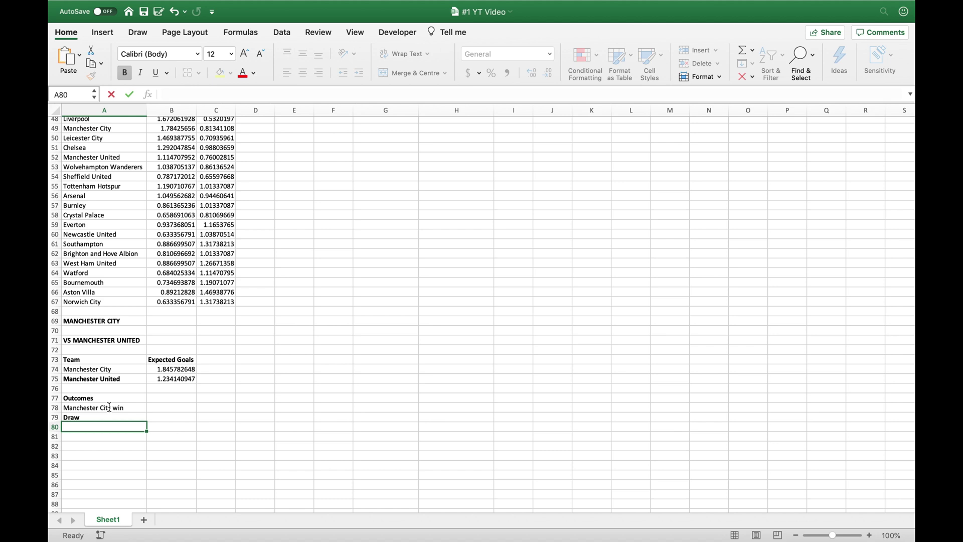
{"action": "type", "text": "Manchester "}
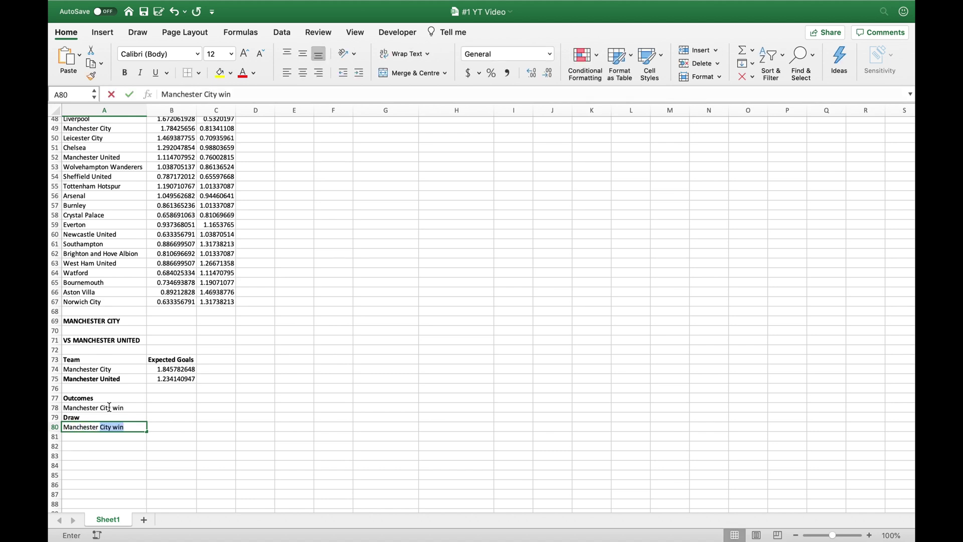
{"action": "type", "text": "United win"}
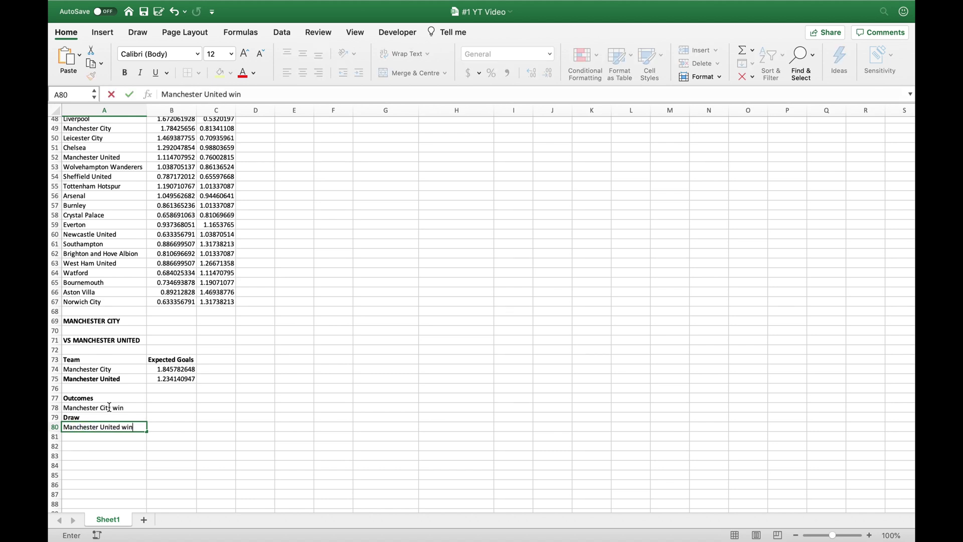
{"action": "left_click", "coordinate": [157, 408]}
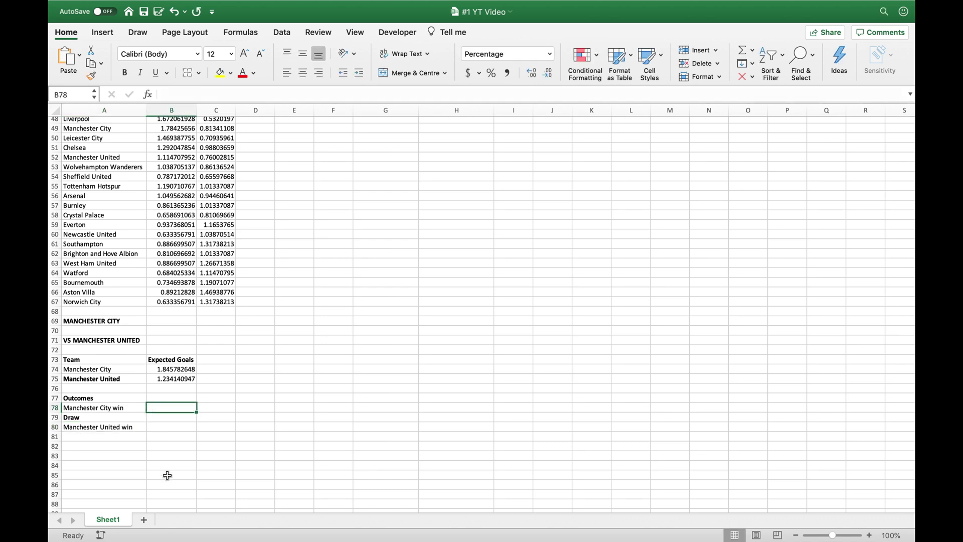
{"action": "scroll", "coordinate": [168, 475], "scroll_direction": "down", "scroll_amount": 2}
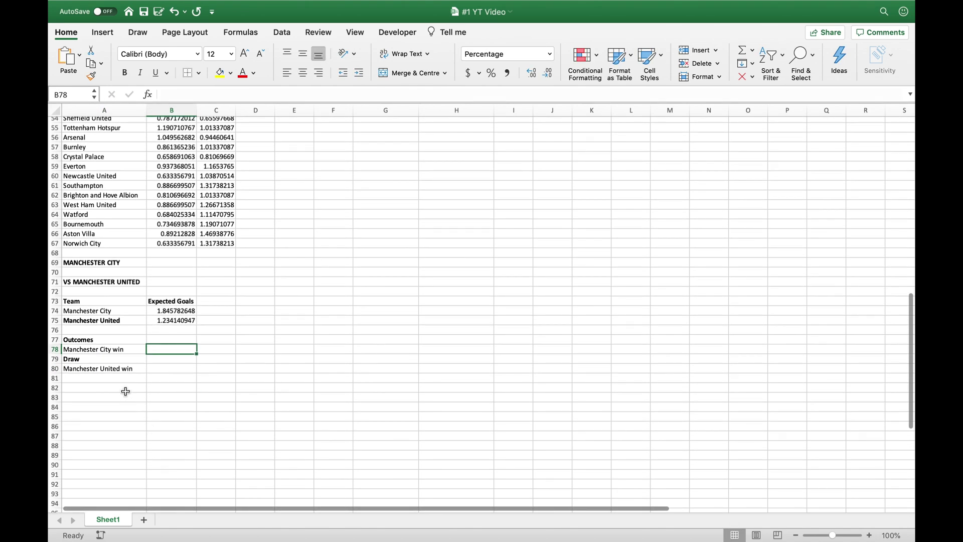
- Enter 0 and 1 in A82:A83 and extend the series down to 15 in A97
{"action": "left_click", "coordinate": [125, 390]}
{"action": "type", "text": "0"}
{"action": "key", "text": "Return"}
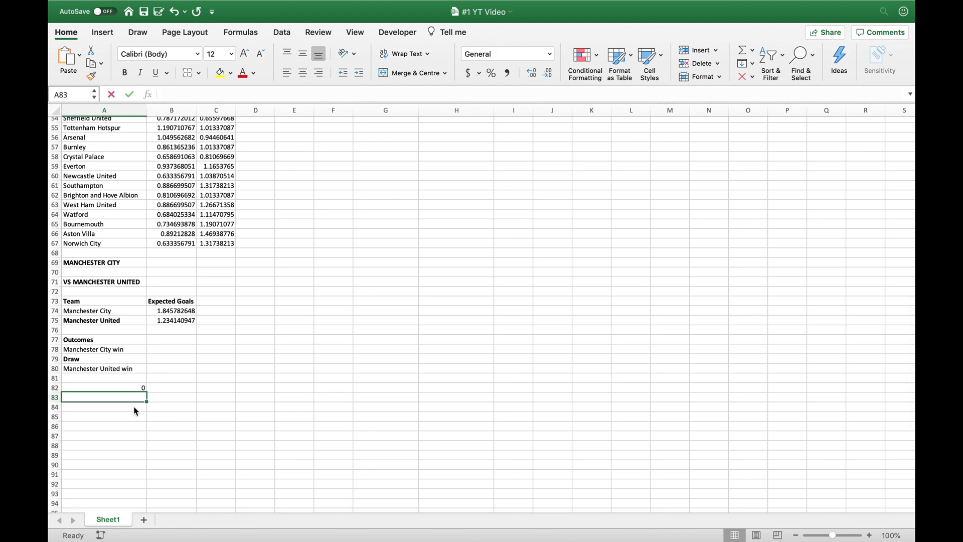
{"action": "type", "text": "1"}
{"action": "key", "text": "Return"}
{"action": "left_click_drag", "start_coordinate": [131, 388], "coordinate": [129, 499]}
{"action": "scroll", "coordinate": [239, 442], "scroll_direction": "down", "scroll_amount": 2}
{"action": "left_click", "coordinate": [258, 441]}
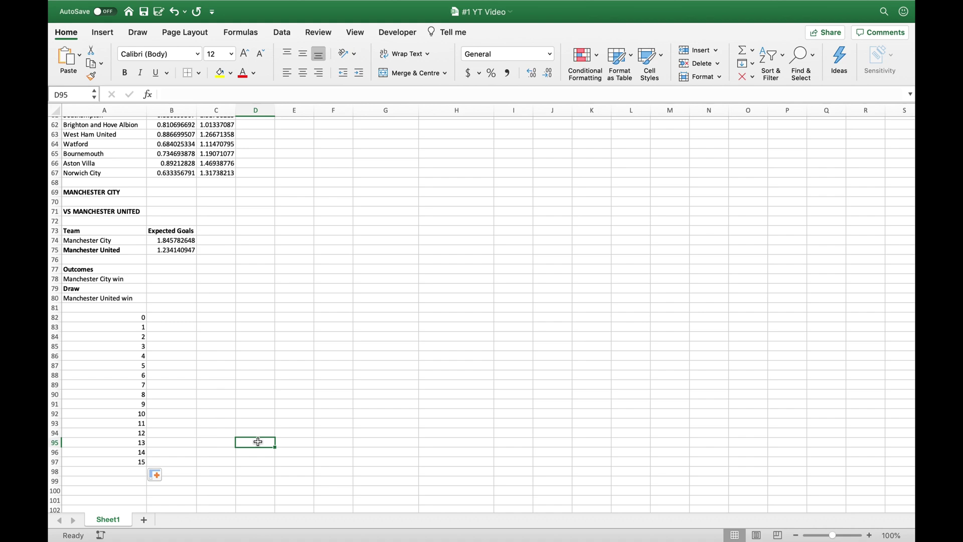
{"action": "scroll", "coordinate": [258, 441], "scroll_direction": "up", "scroll_amount": 5}
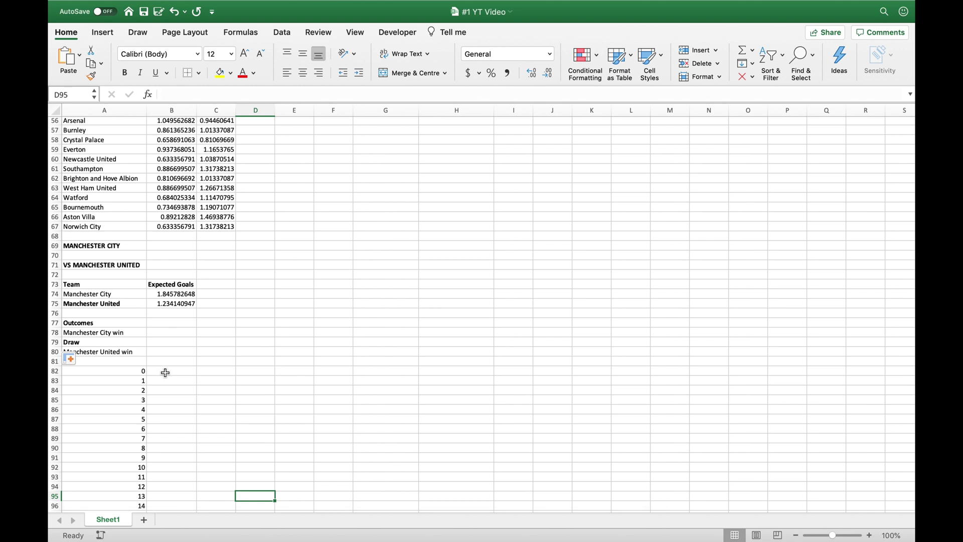
- Enter =POISSON.DIST(A82,B74,FALSE) in B82, giving 0.157901691 for City scoring 0 goals
{"action": "left_click", "coordinate": [165, 372]}
{"action": "type", "text": "=pi"}
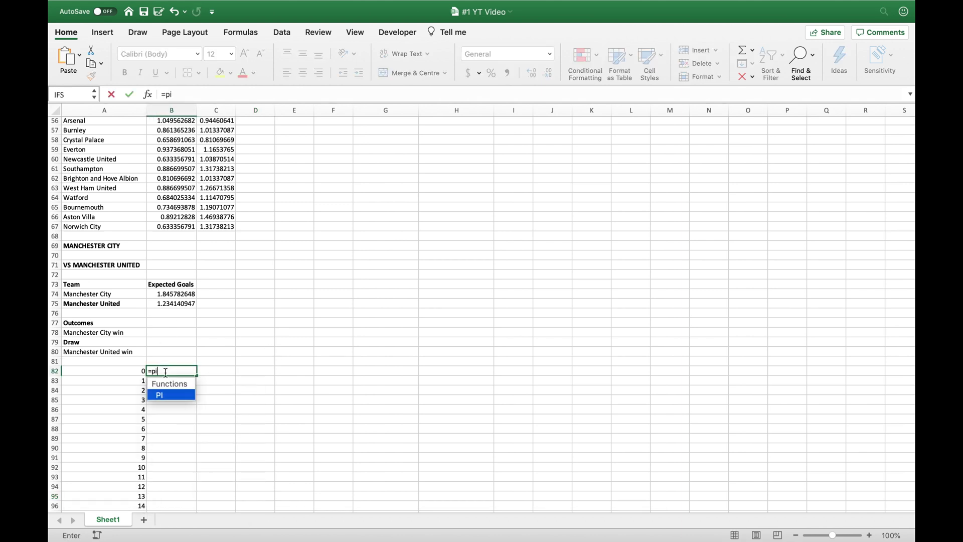
{"action": "key", "text": "BackSpace"}
{"action": "type", "text": "oisson"}
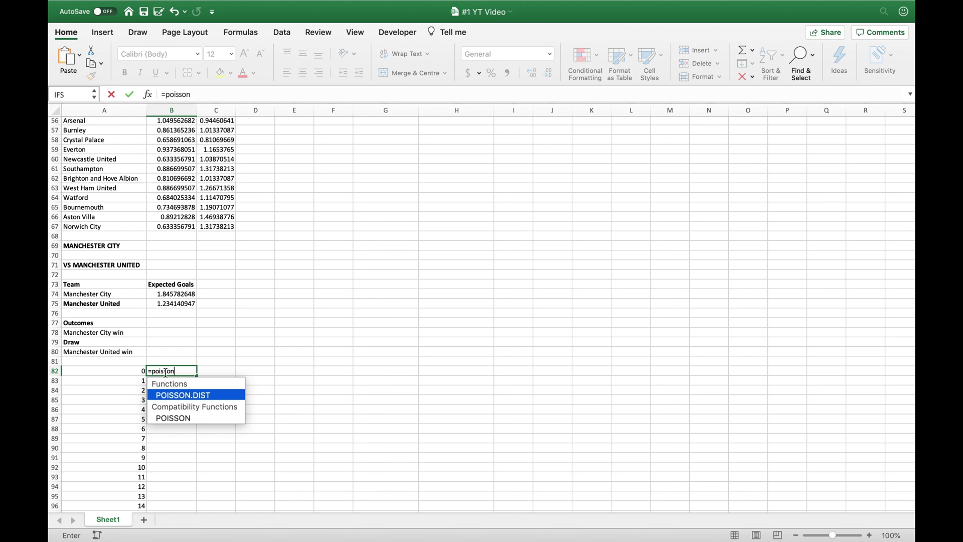
{"action": "type", "text": ".dist"}
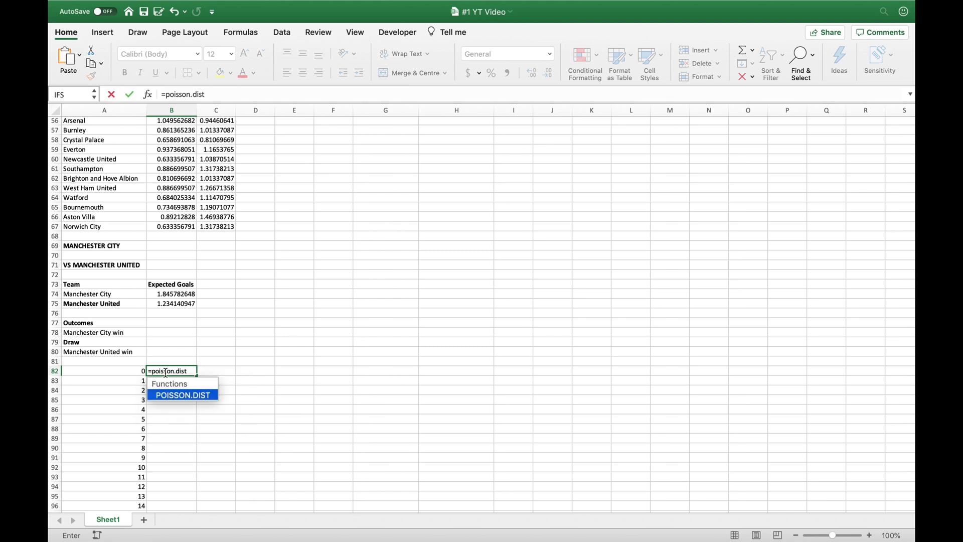
{"action": "type", "text": "("}
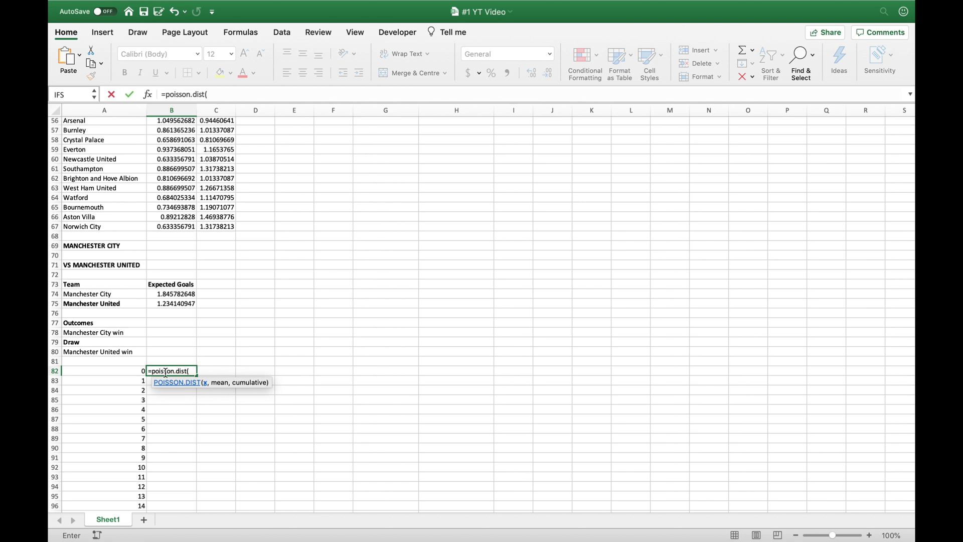
{"action": "type", "text": "a82"}
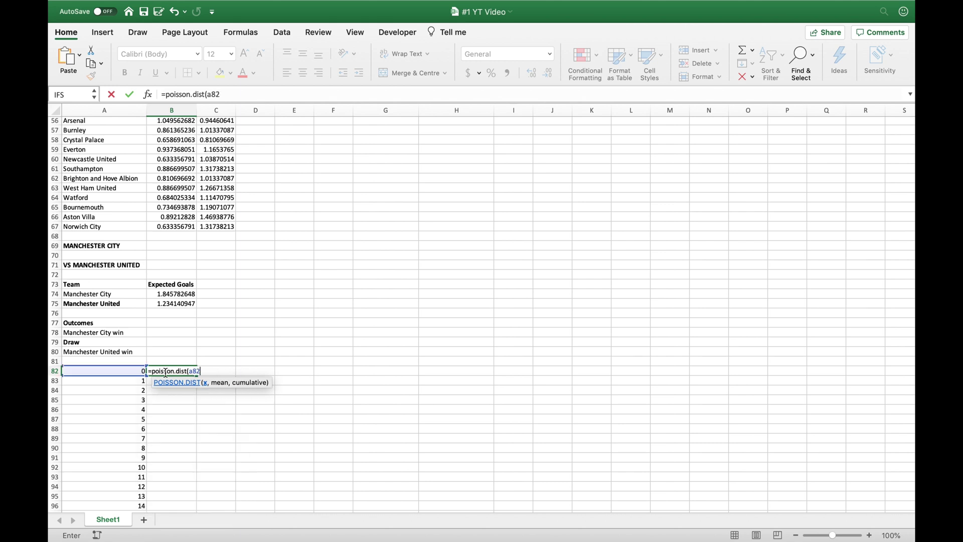
{"action": "type", "text": ","}
{"action": "type", "text": "b"}
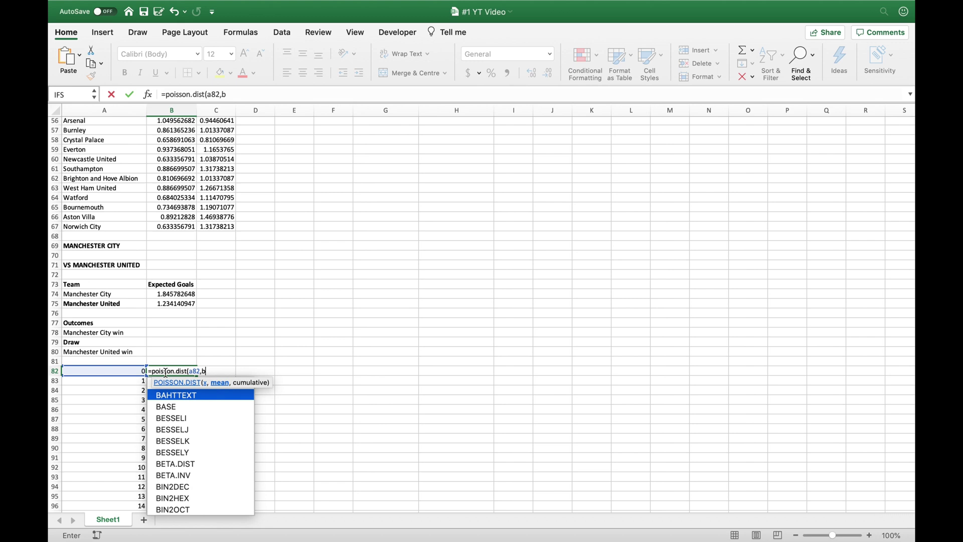
{"action": "type", "text": "74,"}
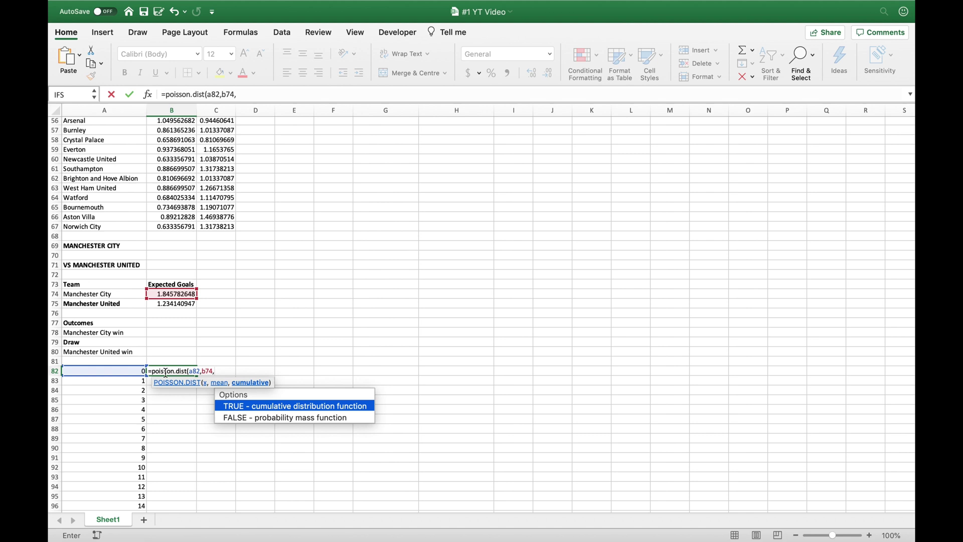
{"action": "type", "text": "false)"}
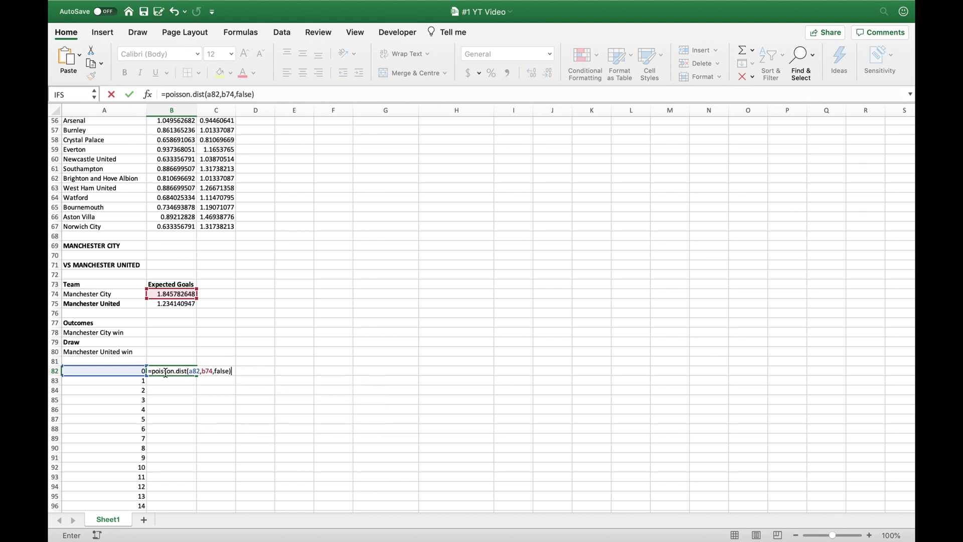
{"action": "key", "text": "Return"}
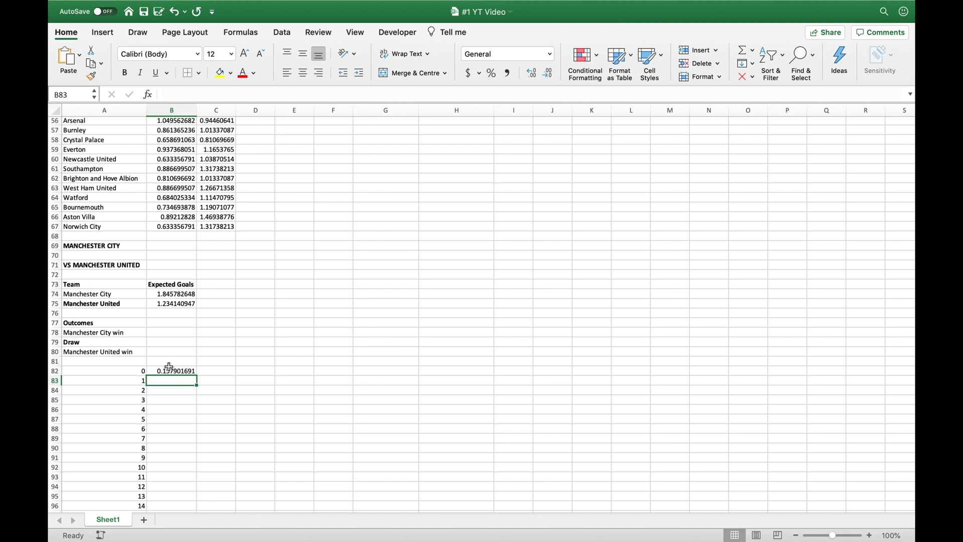
{"action": "left_click", "coordinate": [169, 370]}
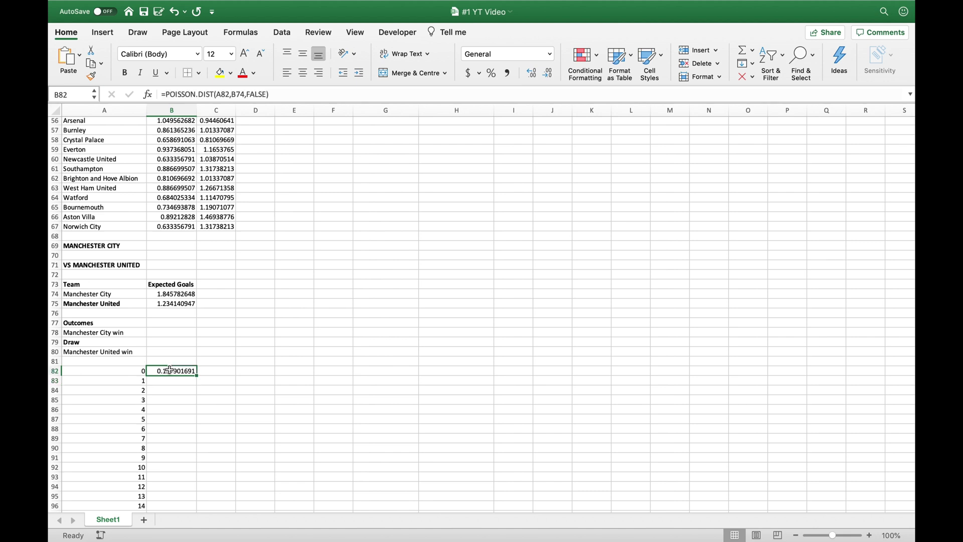
{"action": "left_click", "coordinate": [232, 94]}
{"action": "type", "text": "$B"}
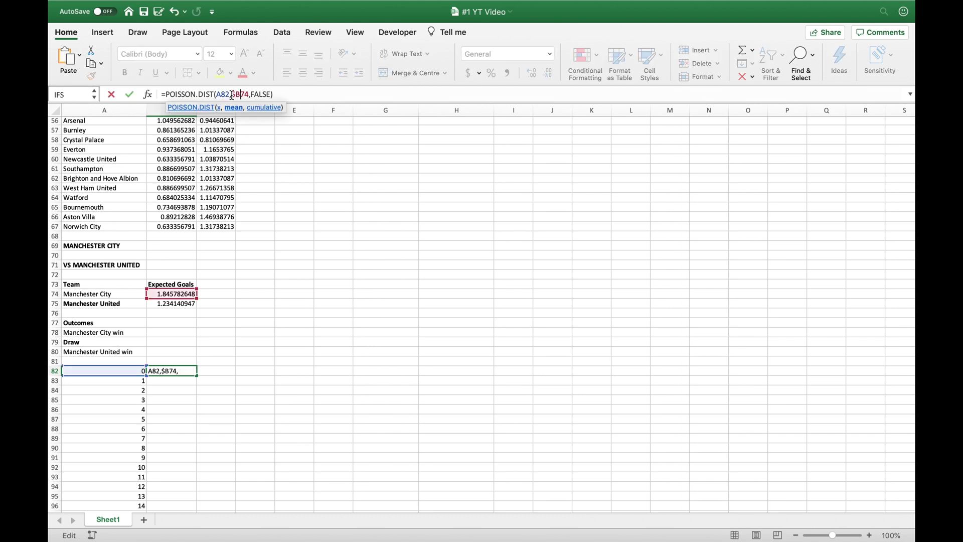
{"action": "type", "text": "$"}
{"action": "key", "text": "Return"}
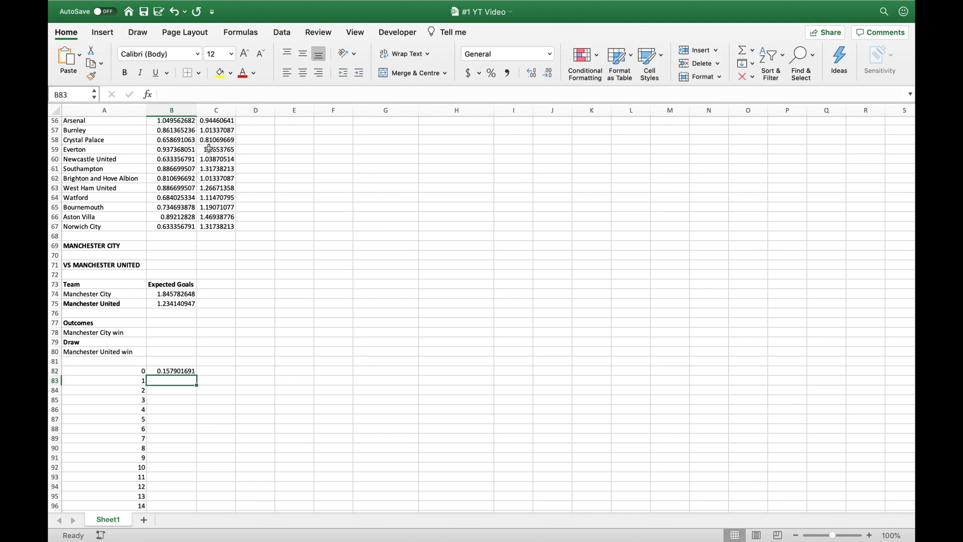
{"action": "left_click", "coordinate": [171, 370]}
{"action": "left_click_drag", "start_coordinate": [197, 378], "coordinate": [182, 508]}
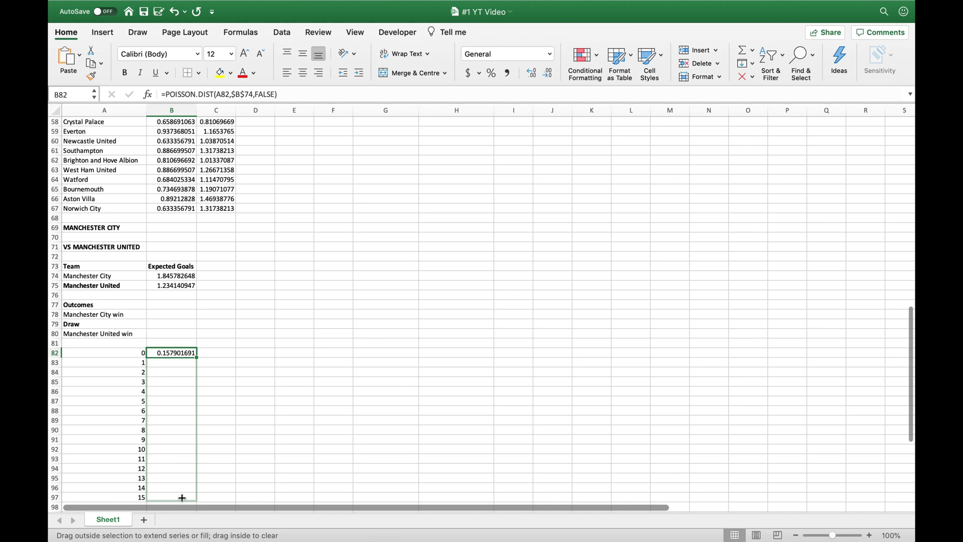
{"action": "left_click_drag", "start_coordinate": [182, 497], "coordinate": [182, 497]}
{"action": "scroll", "coordinate": [280, 427], "scroll_direction": "down", "scroll_amount": 3}
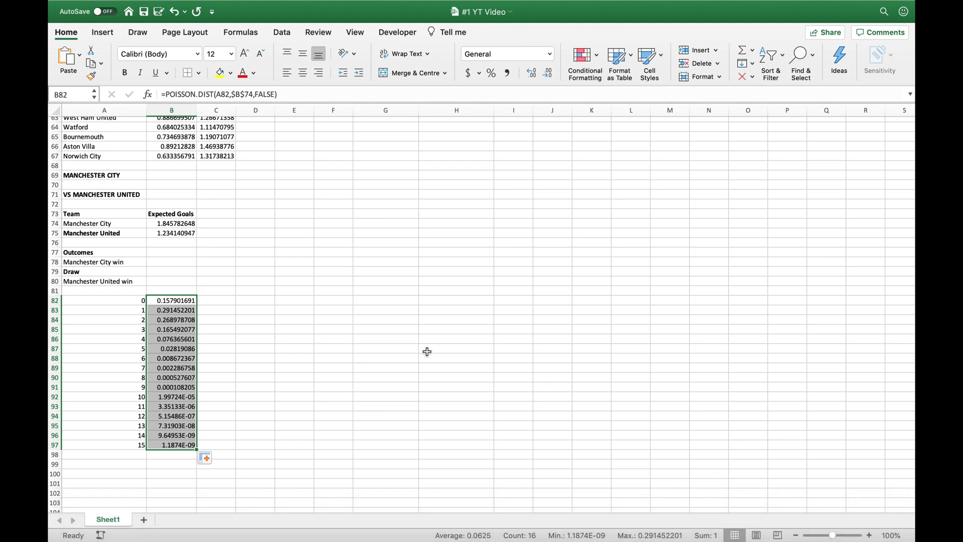
{"action": "left_click", "coordinate": [248, 301]}
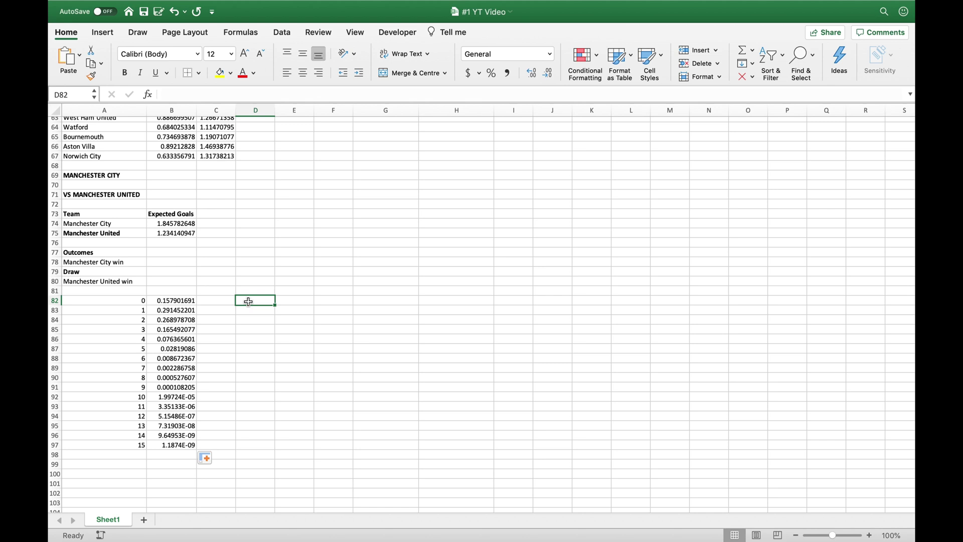
- Copy the goal counts 0–15 from column A into D82:D97
{"action": "left_click_drag", "start_coordinate": [141, 301], "coordinate": [136, 444]}
{"action": "key", "text": "super+c"}
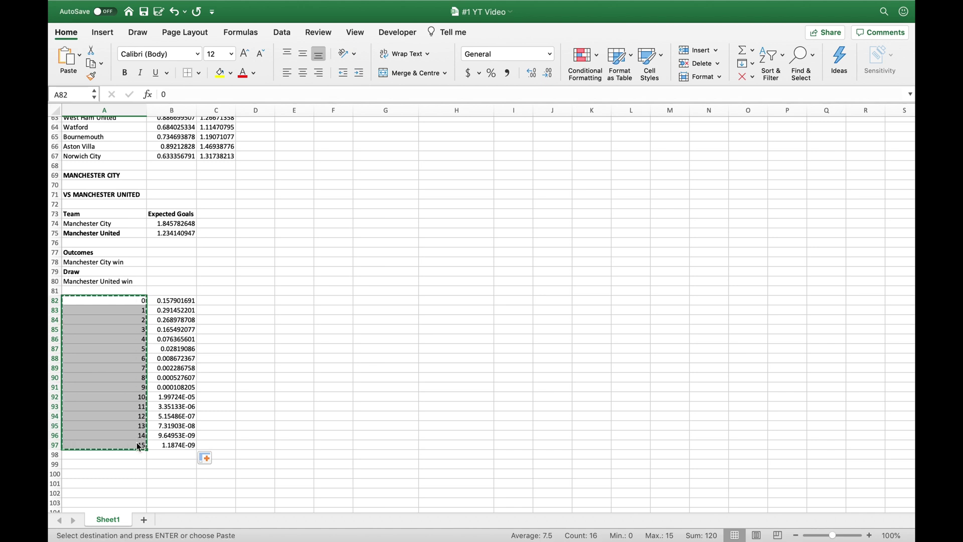
{"action": "left_click", "coordinate": [254, 301]}
{"action": "key", "text": "super+v"}
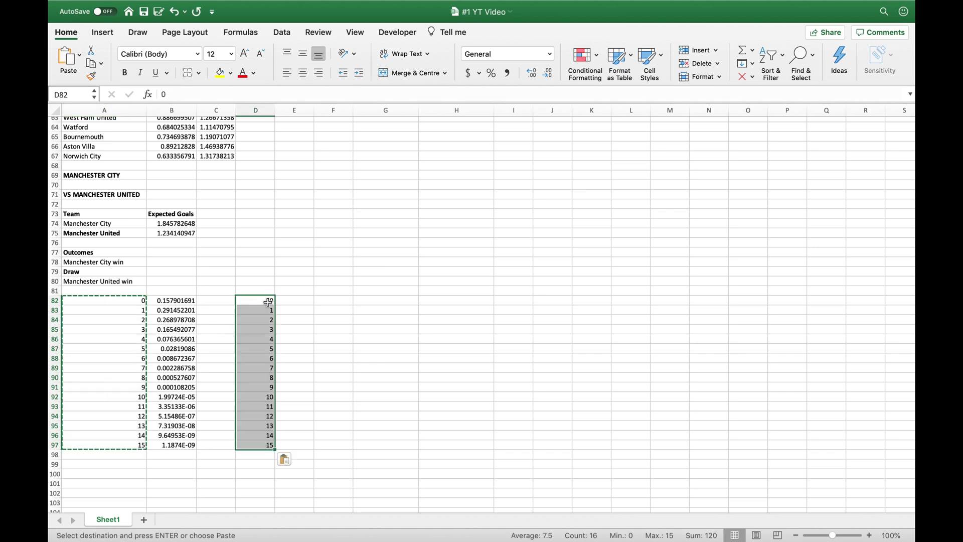
- Enter =POISSON.DIST(D82,$B$75,FALSE) in E82 and fill it down to E97
{"action": "left_click", "coordinate": [291, 300]}
{"action": "type", "text": "="}
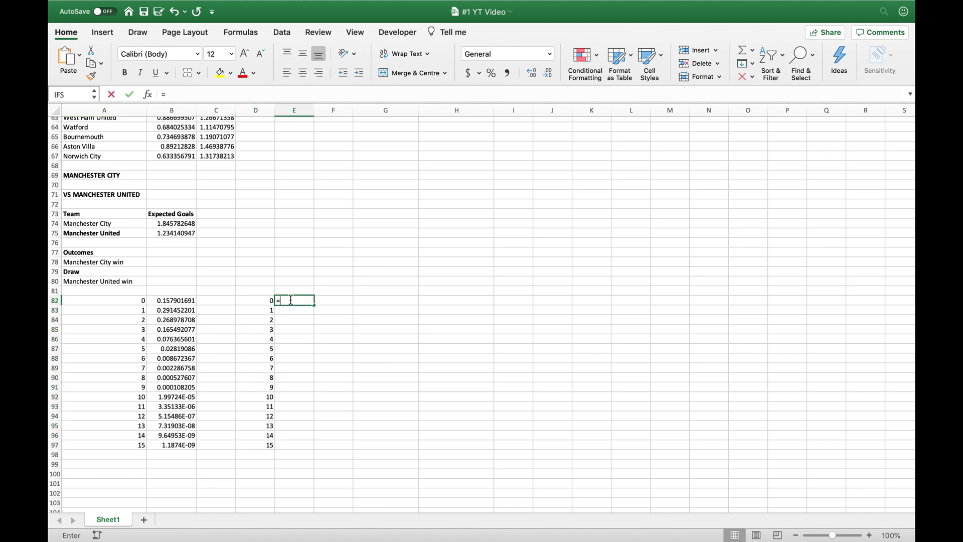
{"action": "type", "text": "poisson.d"}
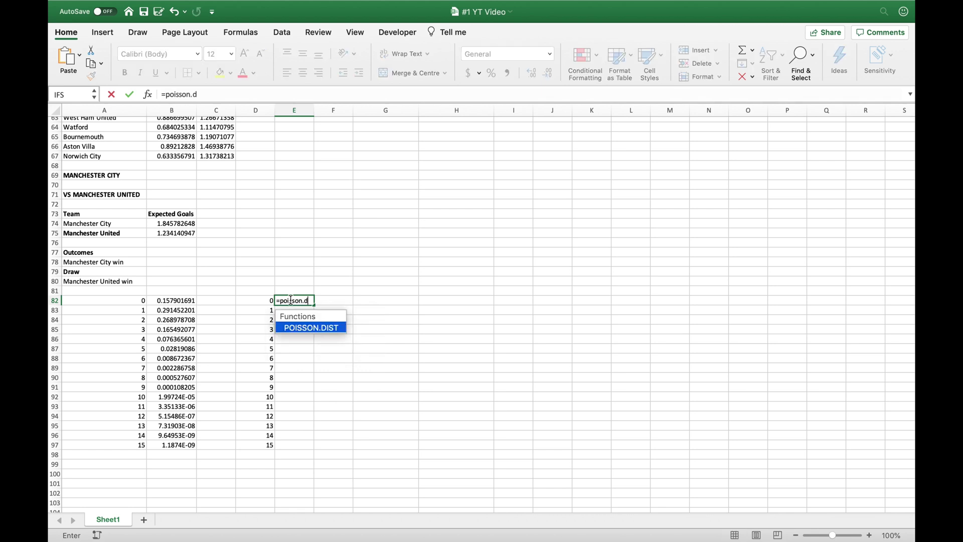
{"action": "type", "text": "ist("}
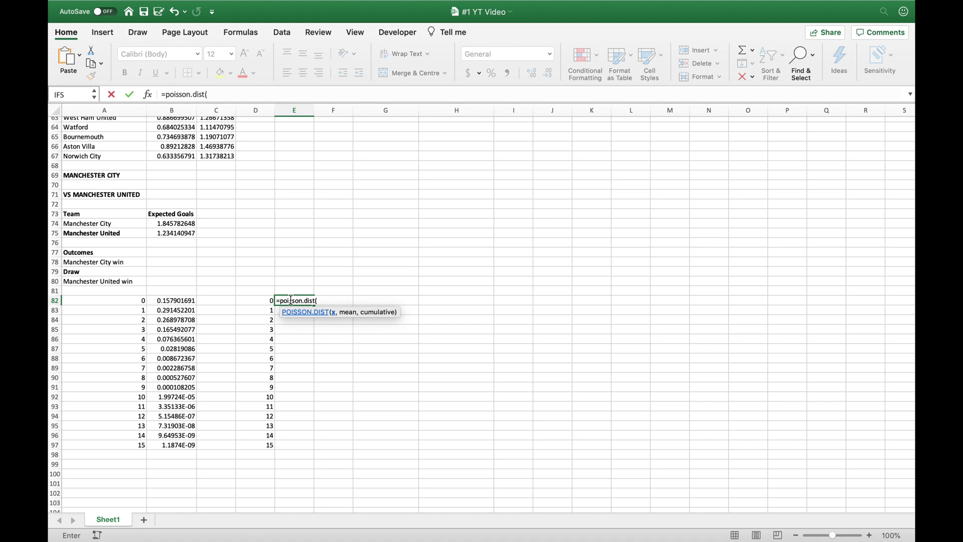
{"action": "type", "text": "d82"}
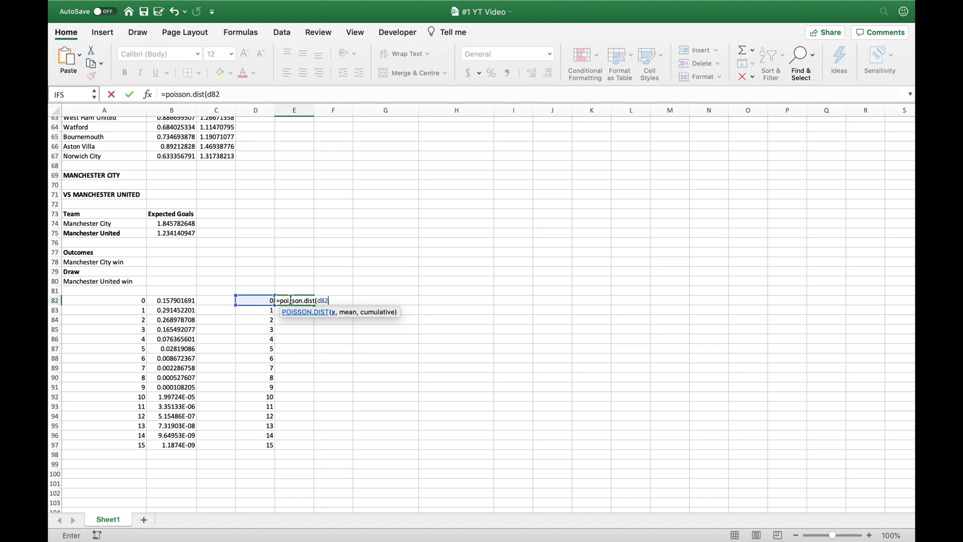
{"action": "type", "text": ",$b$75"}
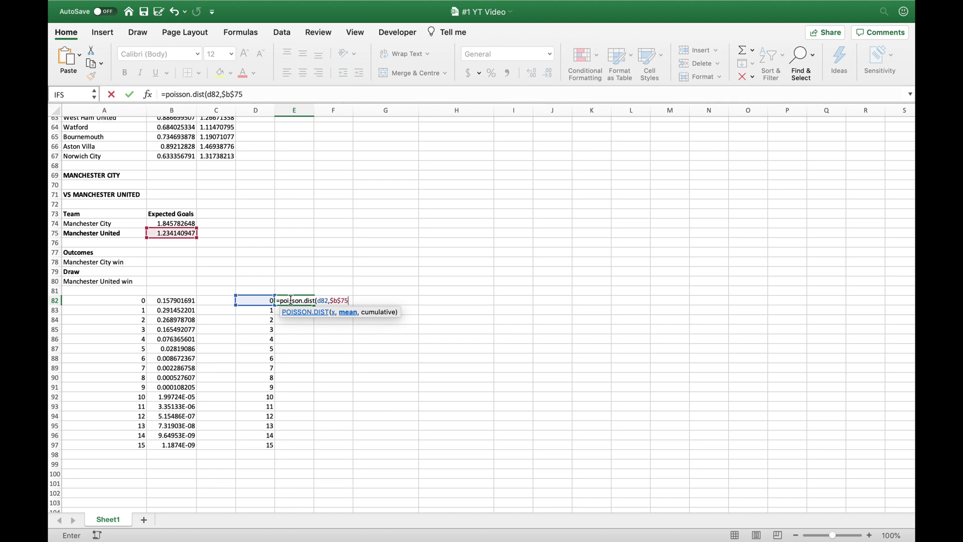
{"action": "type", "text": ","}
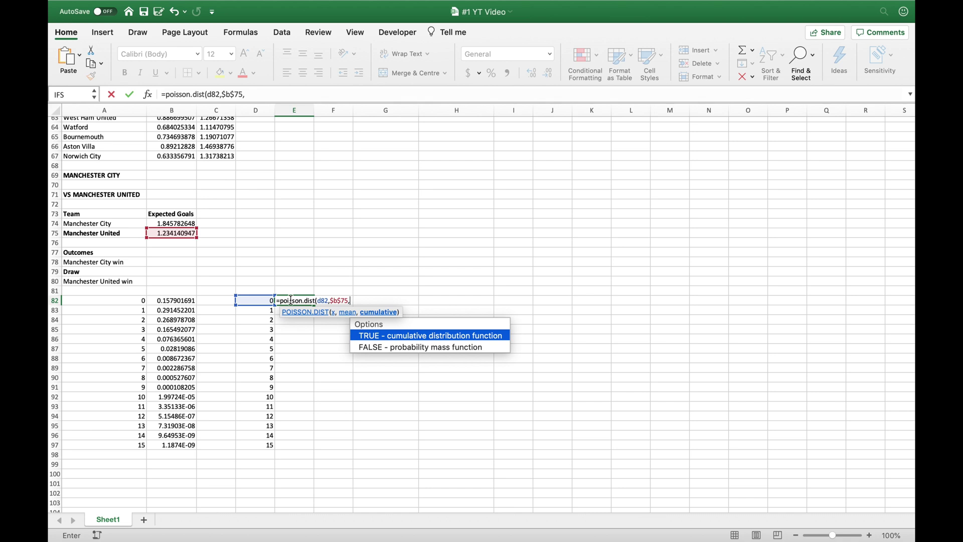
{"action": "type", "text": "false)"}
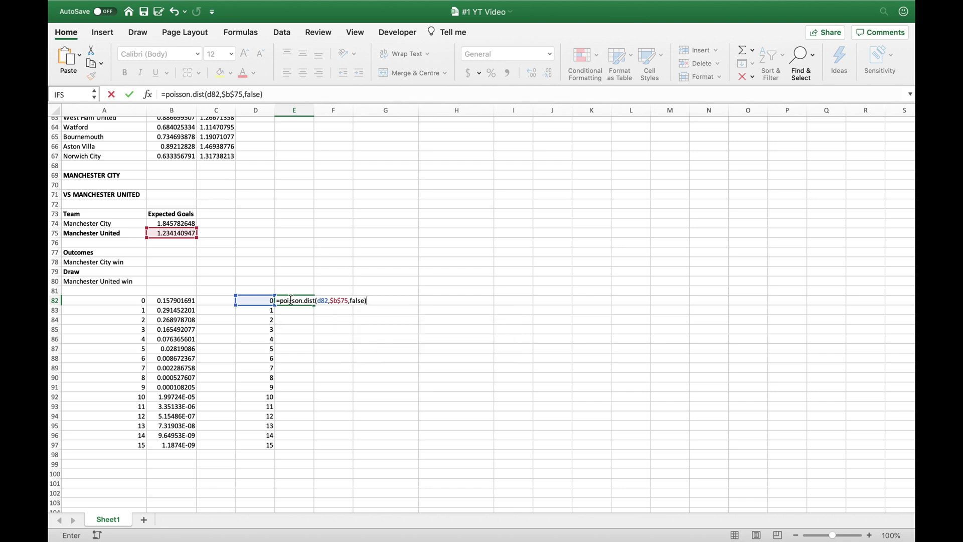
{"action": "key", "text": "Return"}
{"action": "left_click", "coordinate": [291, 300]}
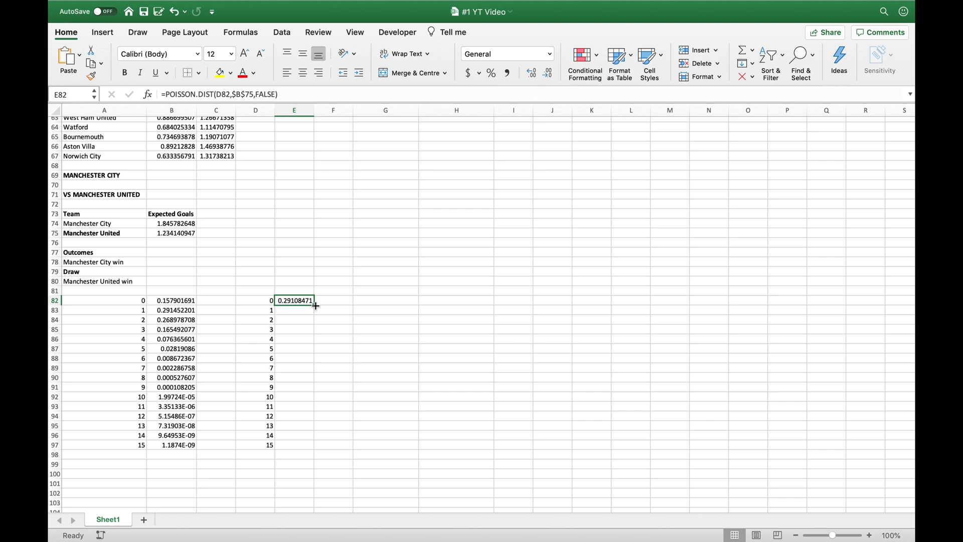
{"action": "left_click_drag", "start_coordinate": [314, 305], "coordinate": [301, 446]}
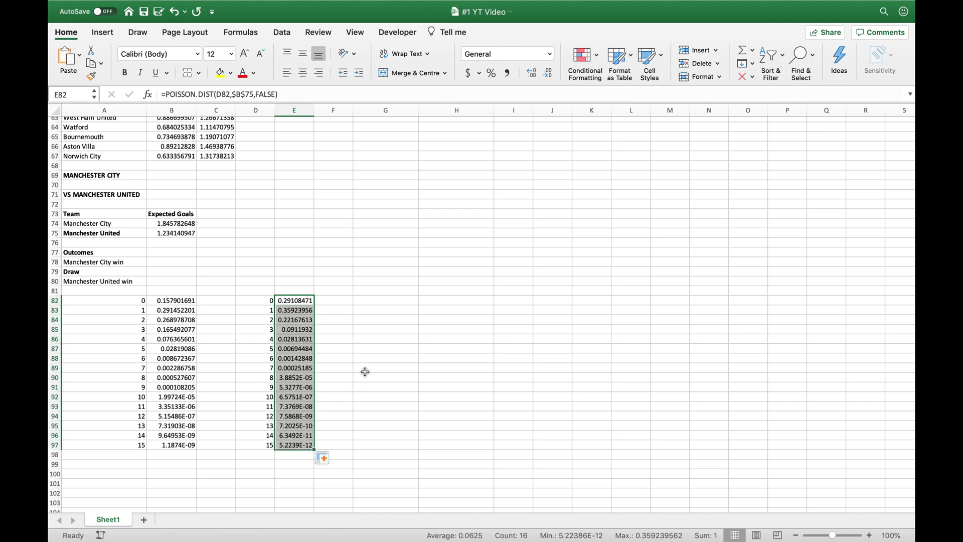
{"action": "left_click", "coordinate": [365, 371]}
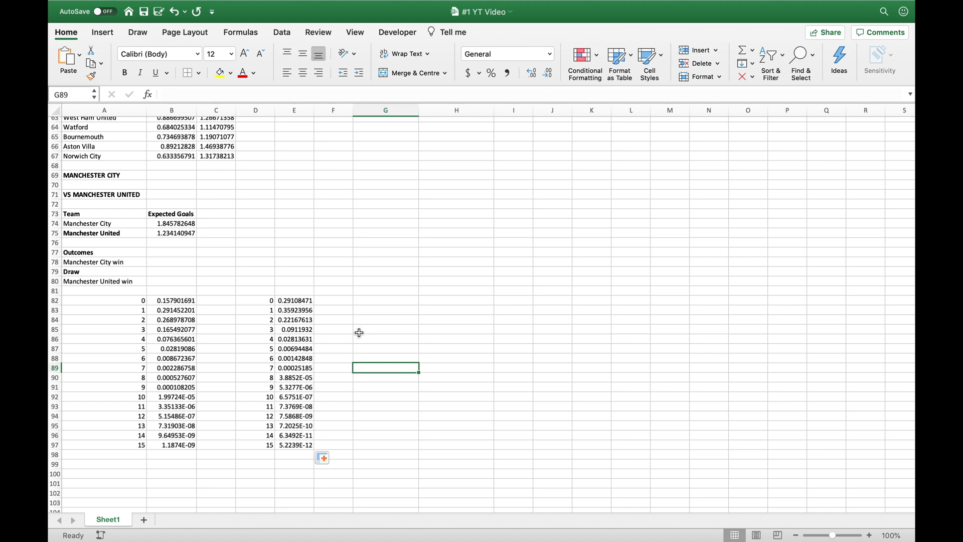
- Head G81 'manchester city' and enter =B83*SUM($E$82:E82) in G82
{"action": "left_click", "coordinate": [370, 291]}
{"action": "type", "text": "manchester city"}
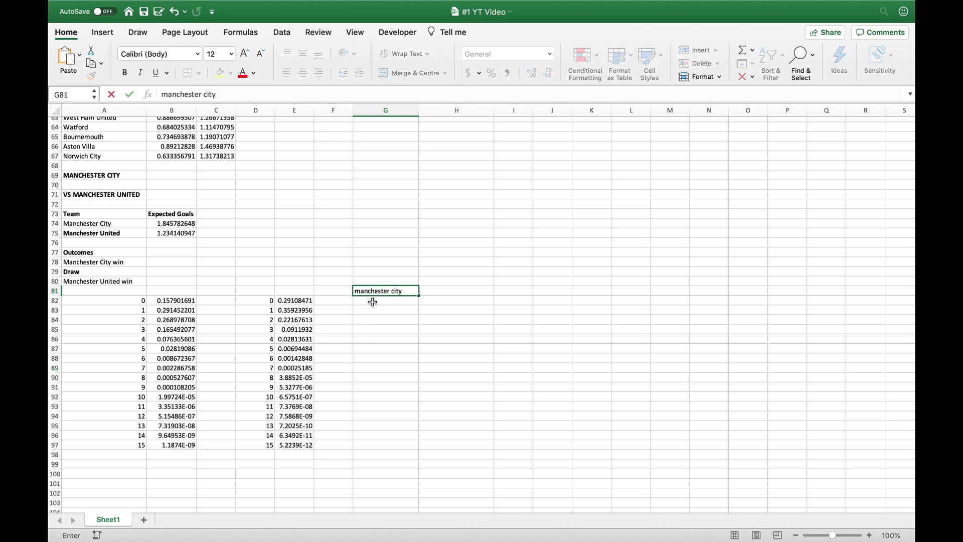
{"action": "left_click", "coordinate": [371, 301]}
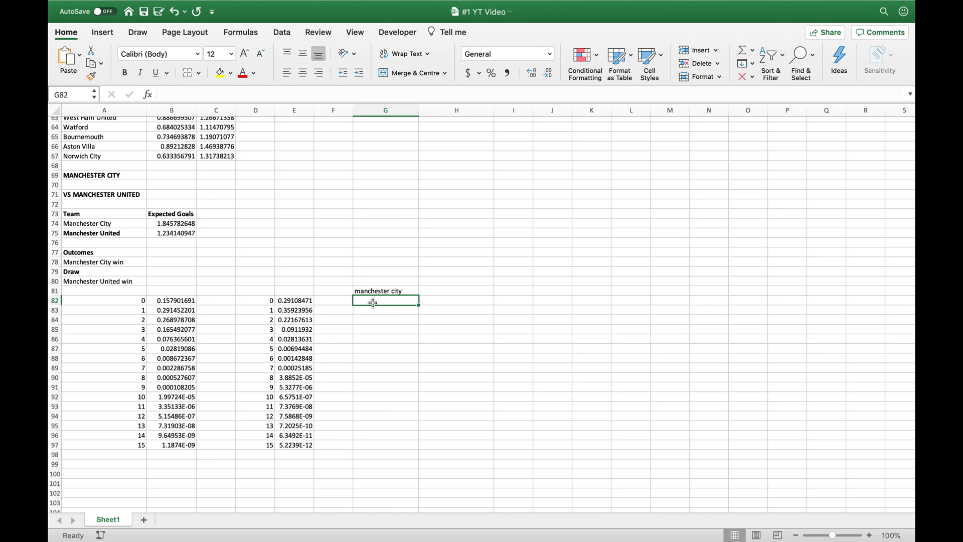
{"action": "type", "text": "=b83"}
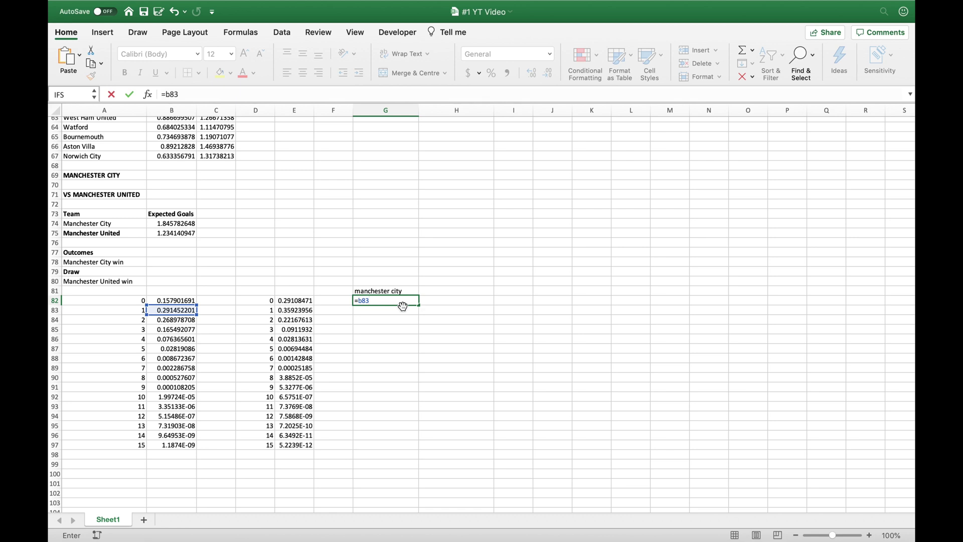
{"action": "type", "text": "*"}
{"action": "type", "text": "sum"}
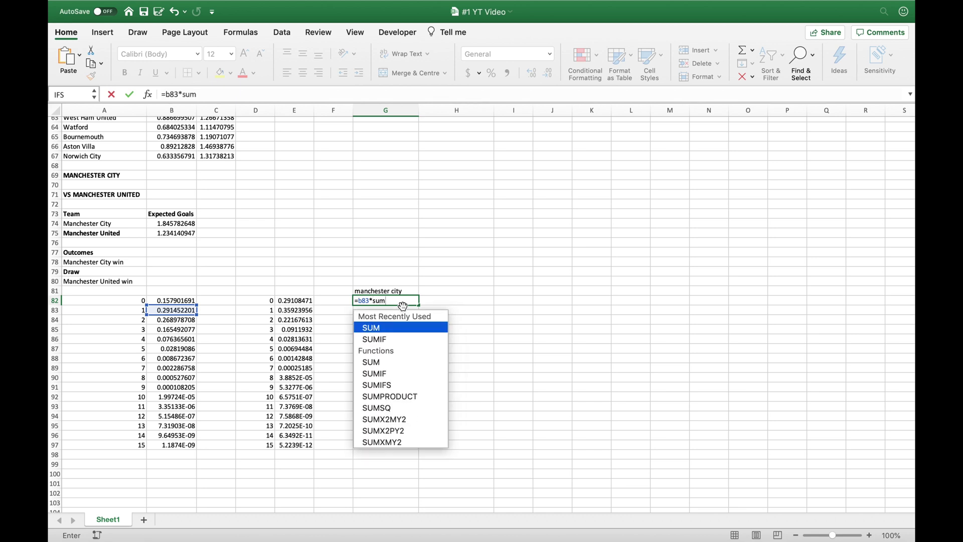
{"action": "type", "text": "($e"}
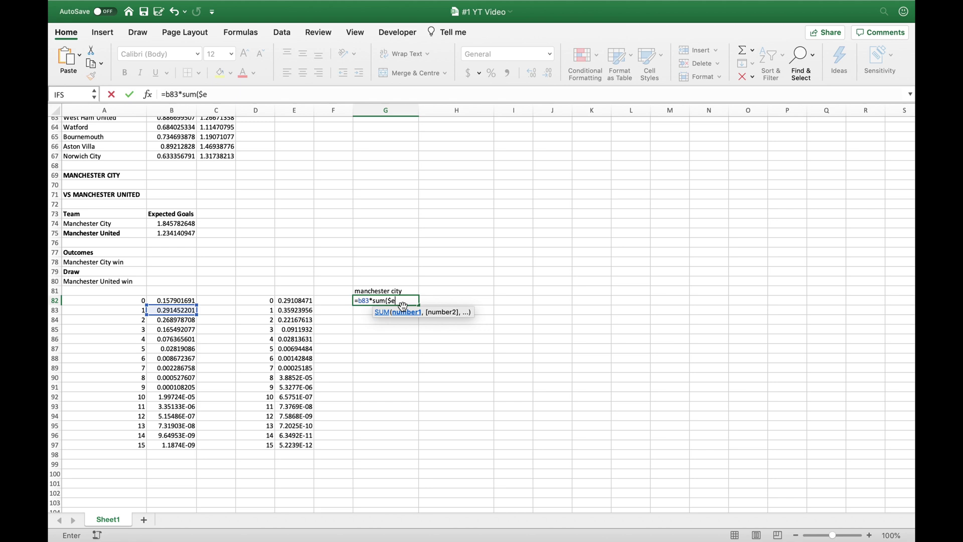
{"action": "type", "text": "$82:"}
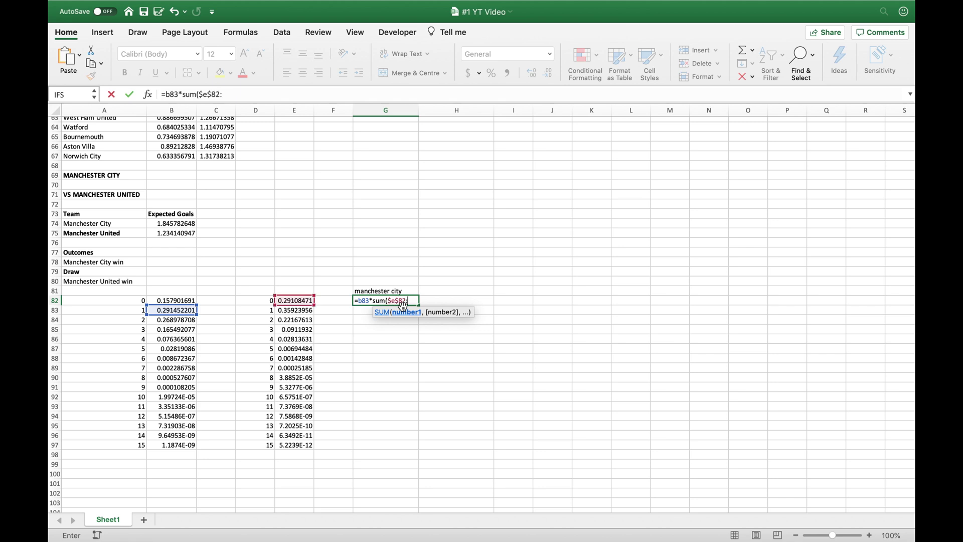
{"action": "type", "text": "e82)"}
{"action": "key", "text": "Return"}
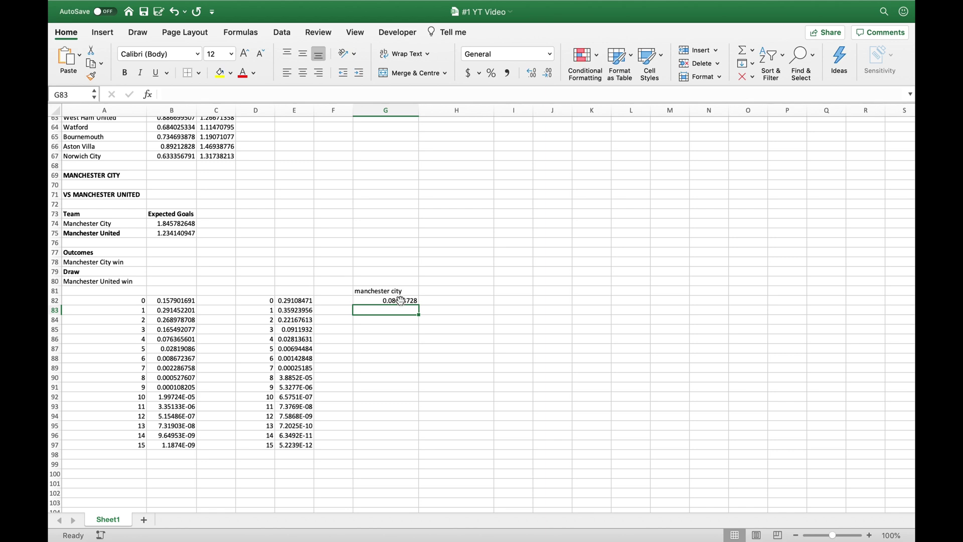
- Copy the G82 formula into G83, giving 0.174923383
{"action": "left_click", "coordinate": [400, 300]}
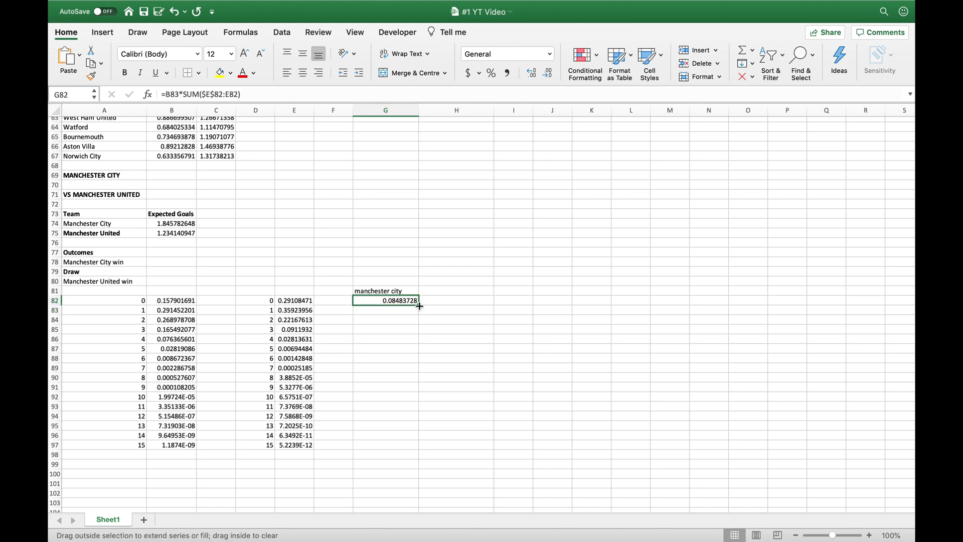
{"action": "left_click_drag", "start_coordinate": [419, 306], "coordinate": [417, 312]}
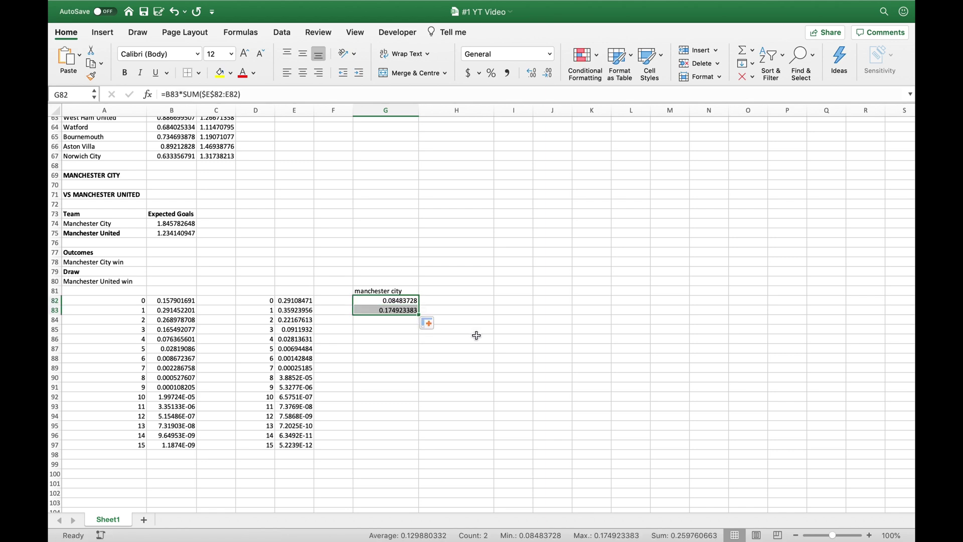
{"action": "left_click", "coordinate": [475, 335]}
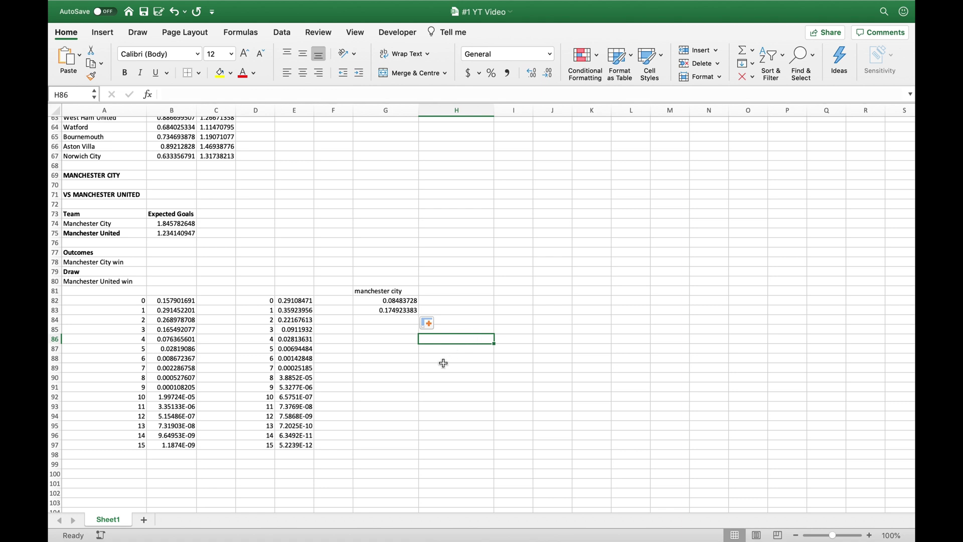
{"action": "left_click", "coordinate": [385, 311]}
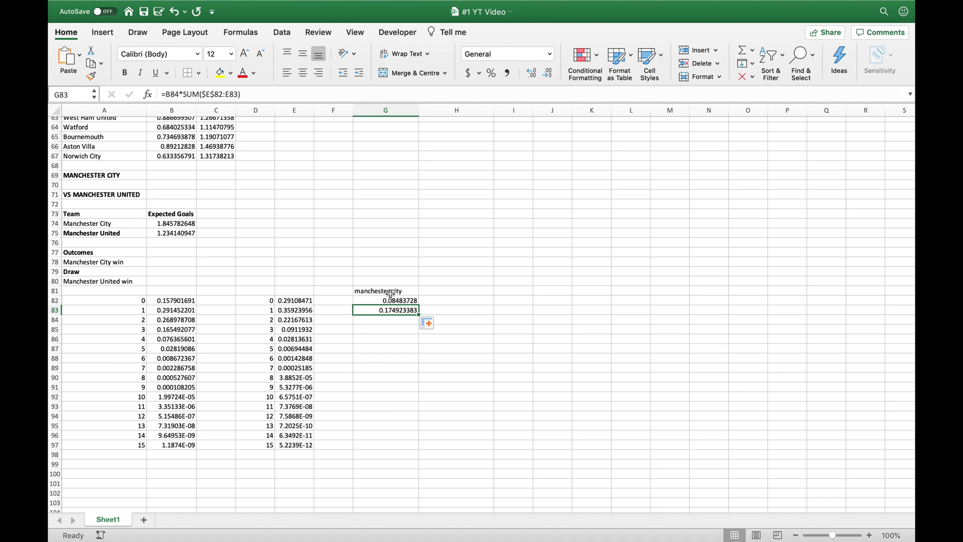
- Fill the manchester city formula down to G97, then head H81 'manchester united'
{"action": "left_click", "coordinate": [415, 301]}
{"action": "left_click_drag", "start_coordinate": [418, 305], "coordinate": [415, 448]}
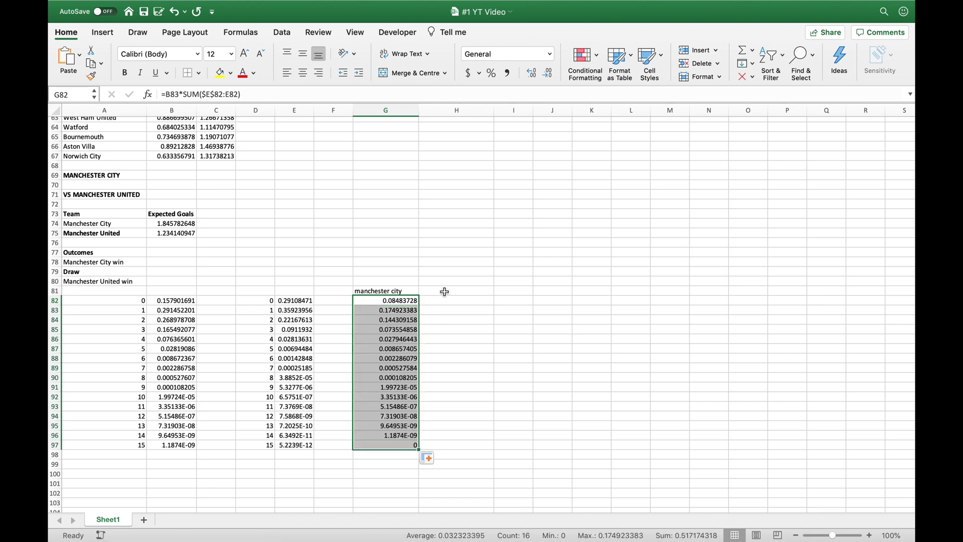
{"action": "left_click", "coordinate": [444, 291]}
{"action": "type", "text": "manchest"}
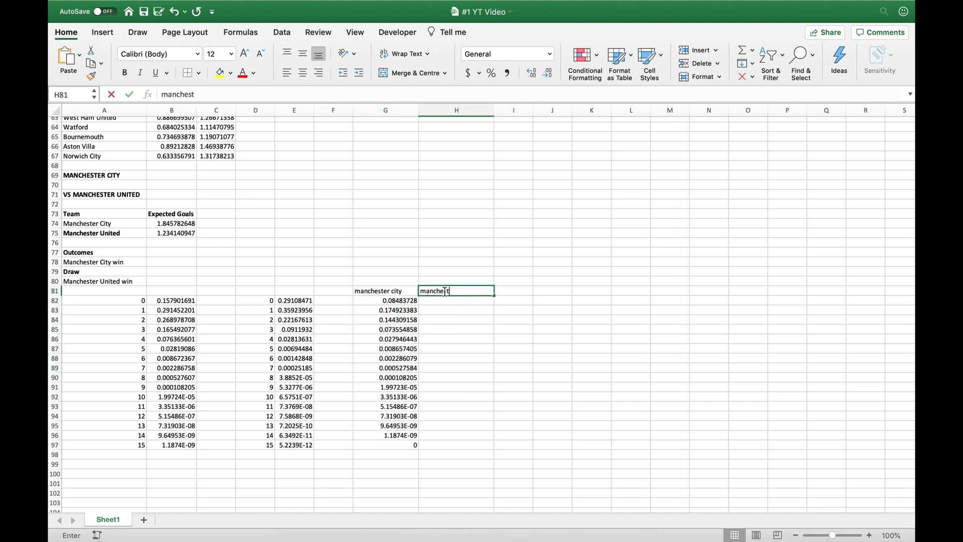
{"action": "type", "text": "er united"}
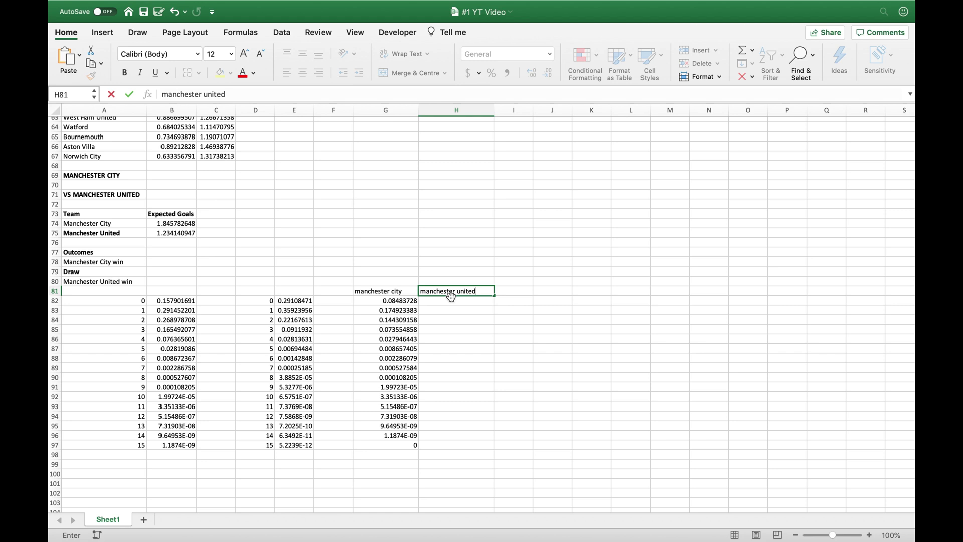
- Enter =E83*SUM($B$82:B82) in H82 and fill it down to H97
{"action": "left_click", "coordinate": [453, 303]}
{"action": "type", "text": "="}
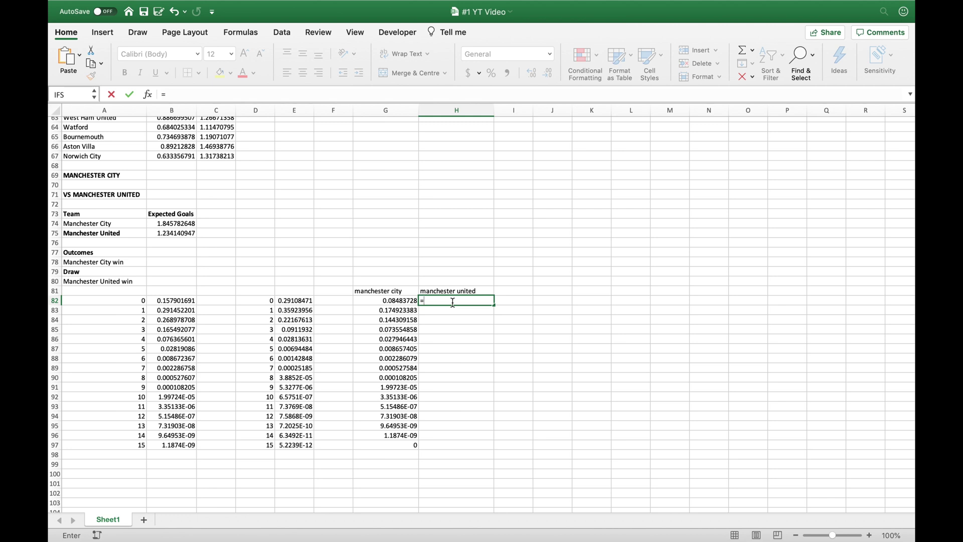
{"action": "type", "text": "e83"}
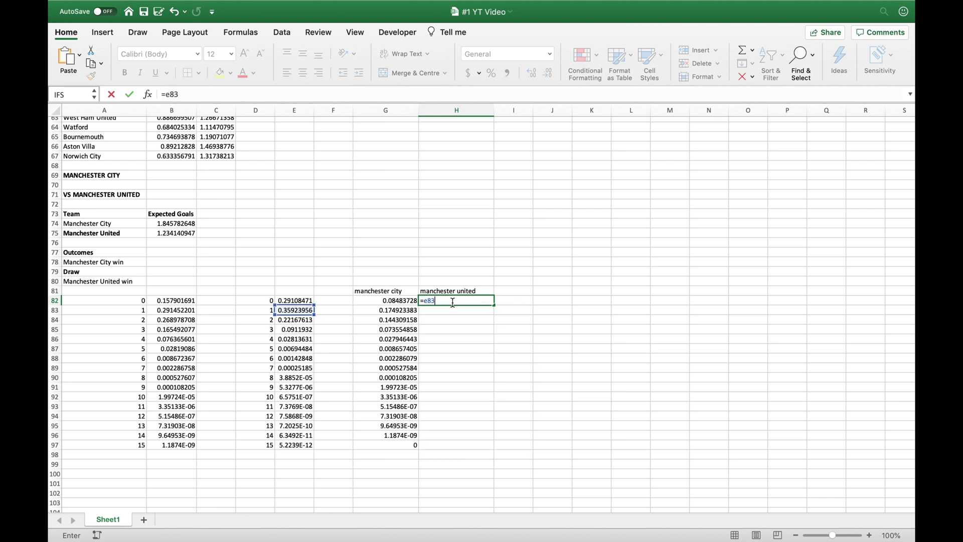
{"action": "type", "text": "*sum($"}
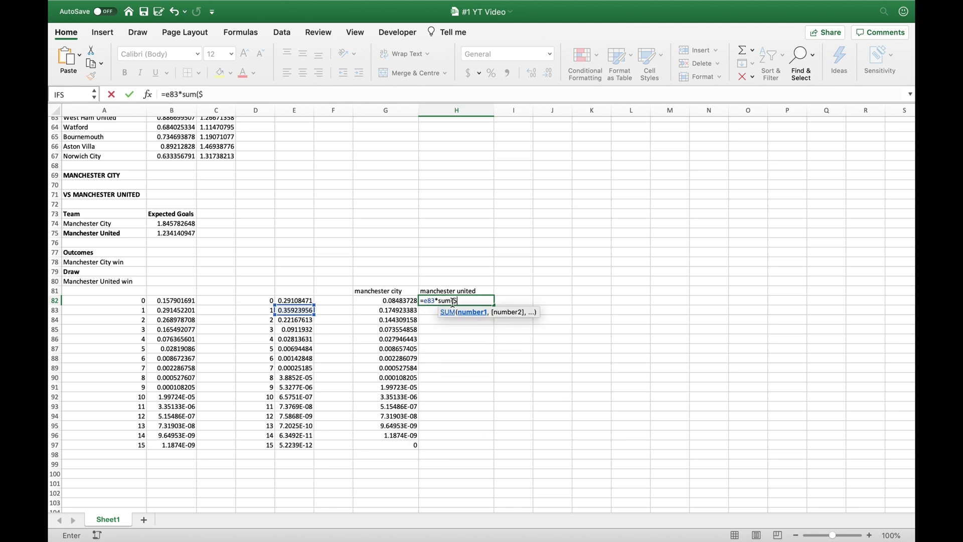
{"action": "type", "text": "b$82:b"}
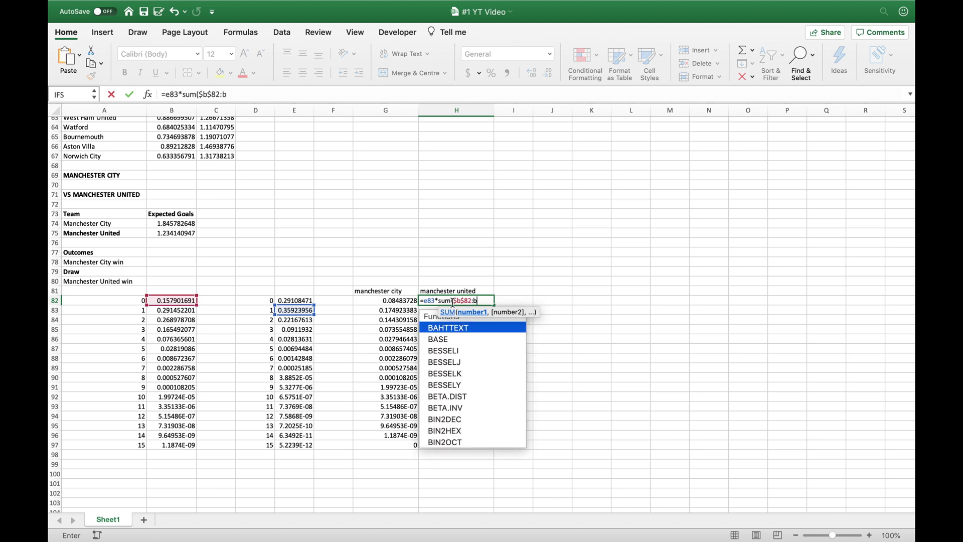
{"action": "type", "text": "82)"}
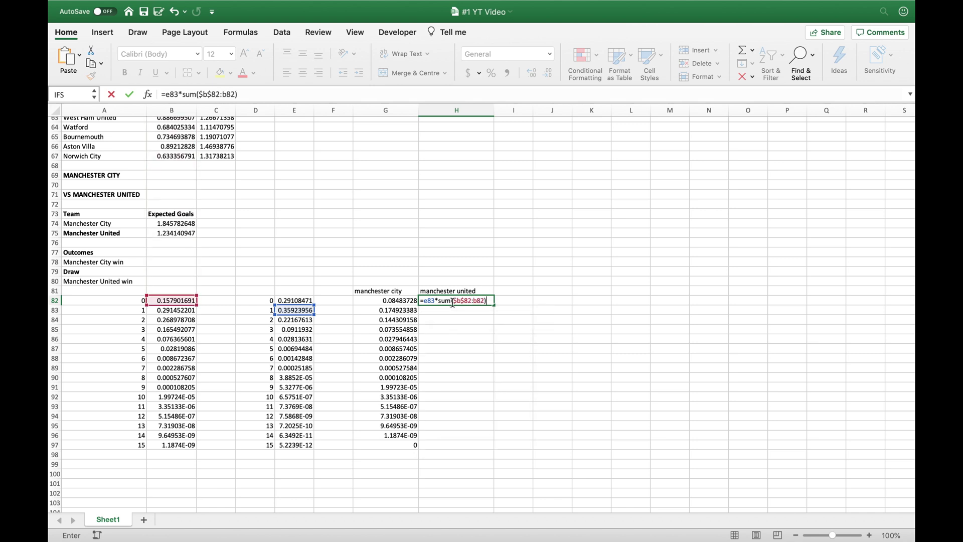
{"action": "key", "text": "Return"}
{"action": "left_click", "coordinate": [485, 303]}
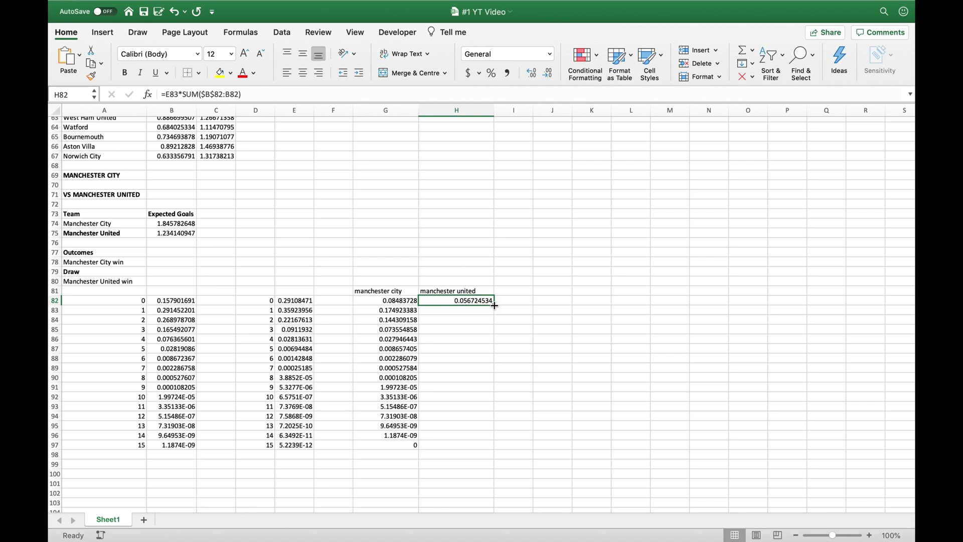
{"action": "left_click_drag", "start_coordinate": [493, 304], "coordinate": [469, 446]}
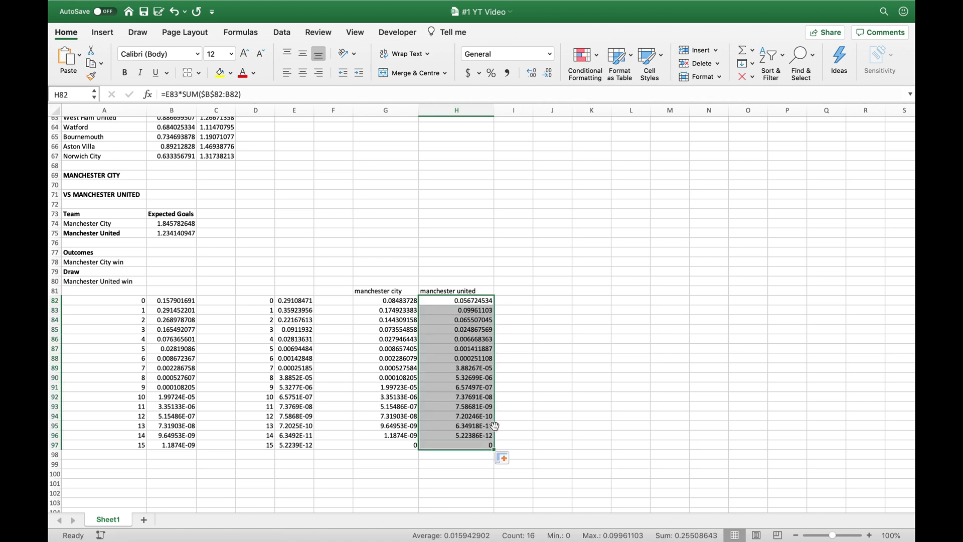
{"action": "left_click", "coordinate": [541, 396]}
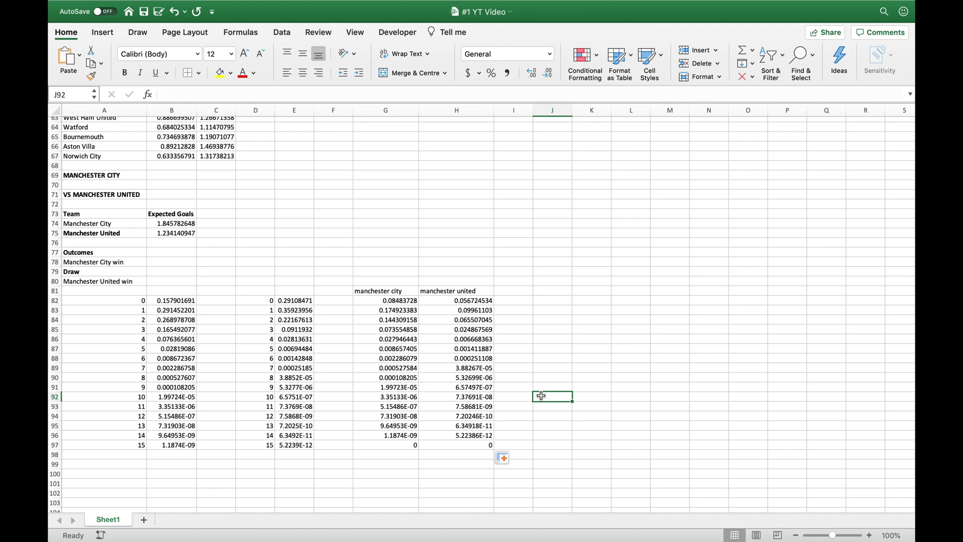
- Add a 'Probability' header and set Manchester City win to =SUM(G82:G97), 51.72%
{"action": "scroll", "coordinate": [541, 396], "scroll_direction": "up", "scroll_amount": 3}
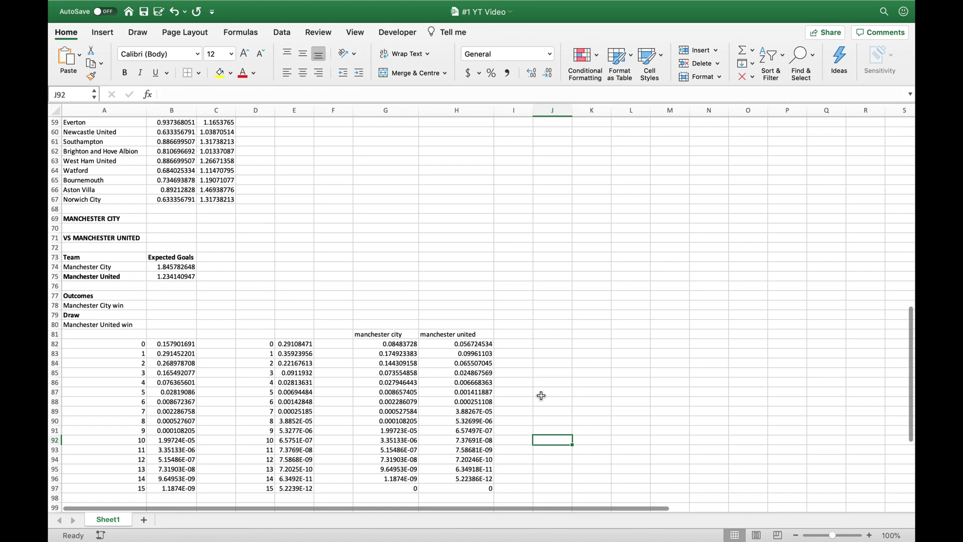
{"action": "left_click", "coordinate": [156, 301]}
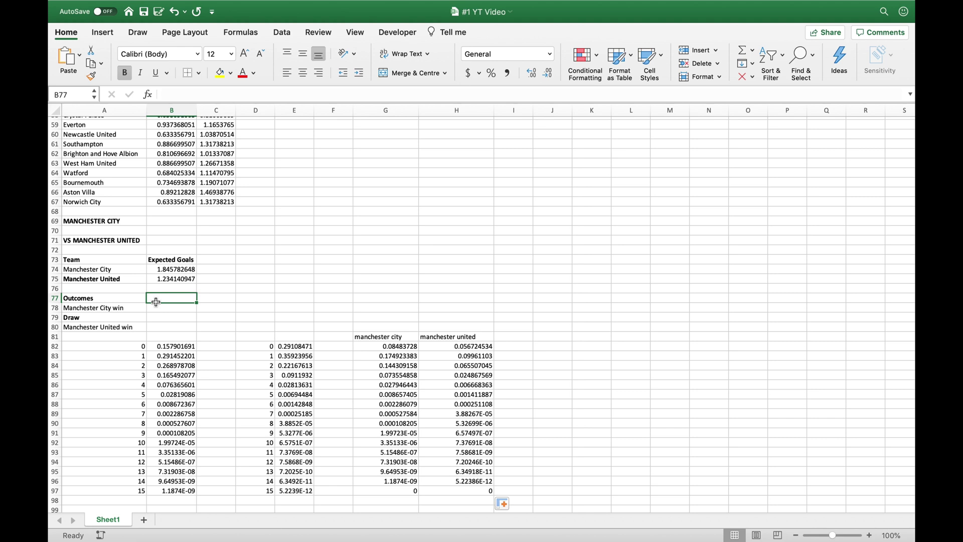
{"action": "type", "text": "Probability"}
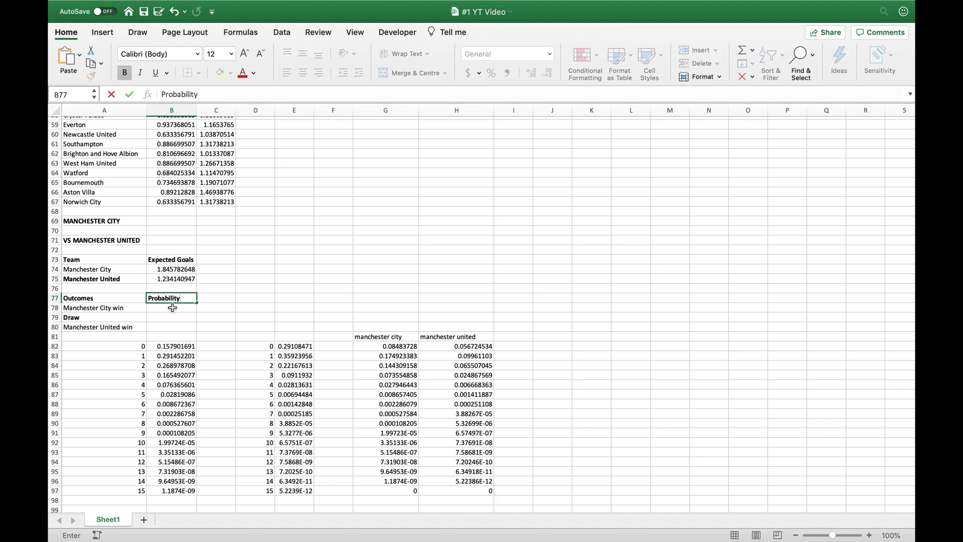
{"action": "left_click", "coordinate": [173, 308]}
{"action": "type", "text": "="}
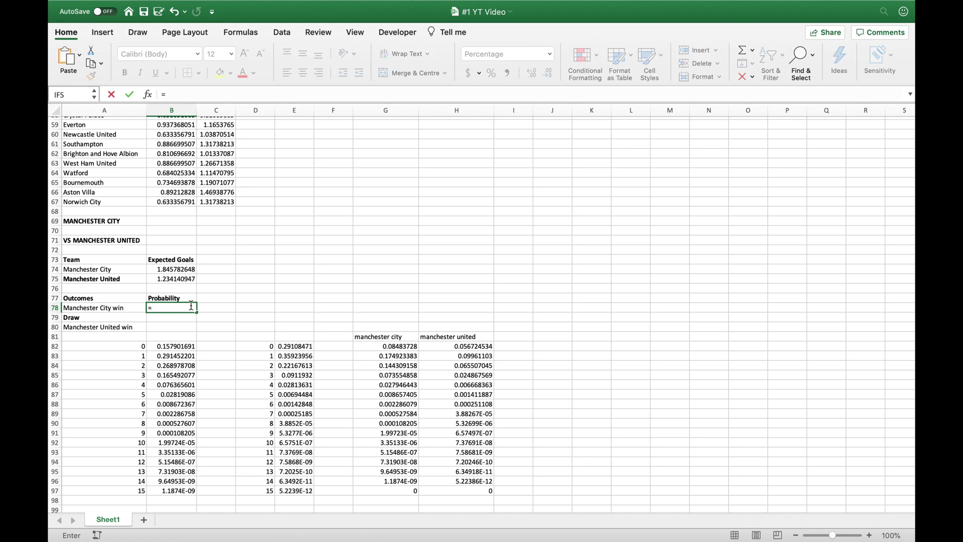
{"action": "type", "text": "sum("}
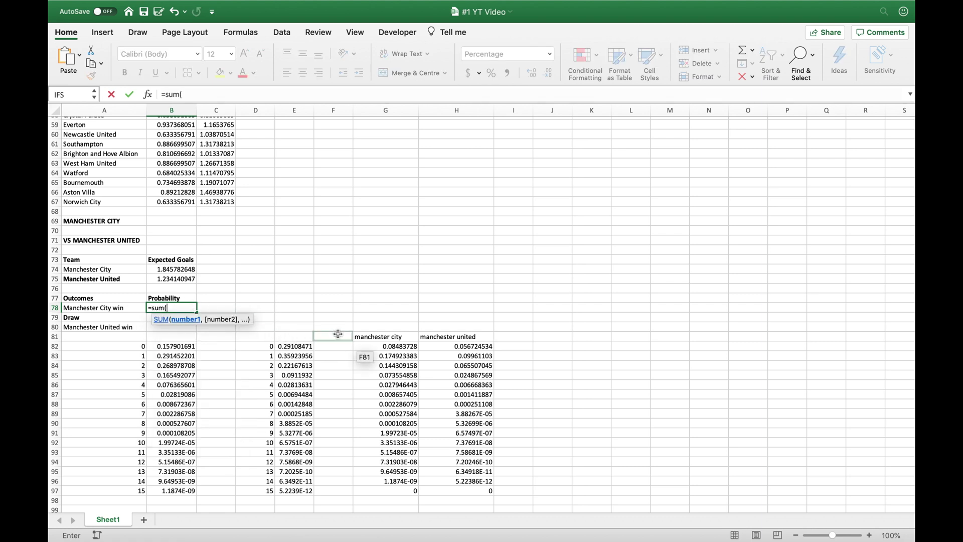
{"action": "left_click_drag", "start_coordinate": [385, 346], "coordinate": [395, 492]}
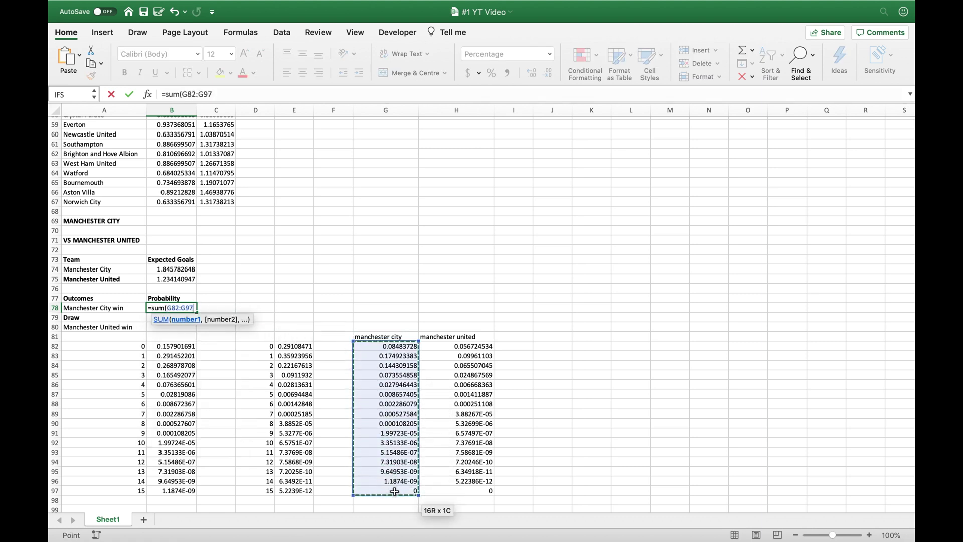
{"action": "key", "text": "Return"}
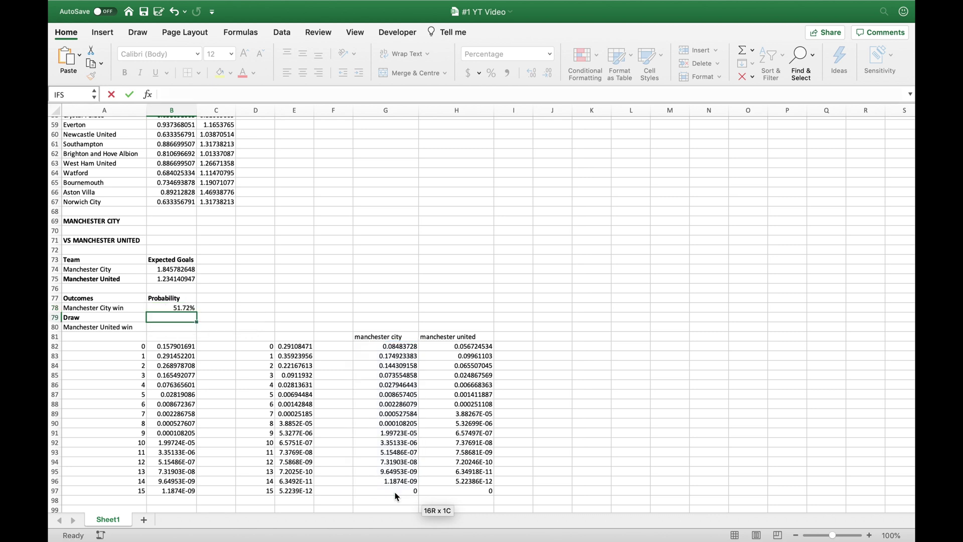
- Set Manchester United win probability to =SUM(H82:H97), giving 26%
{"action": "left_click", "coordinate": [185, 329]}
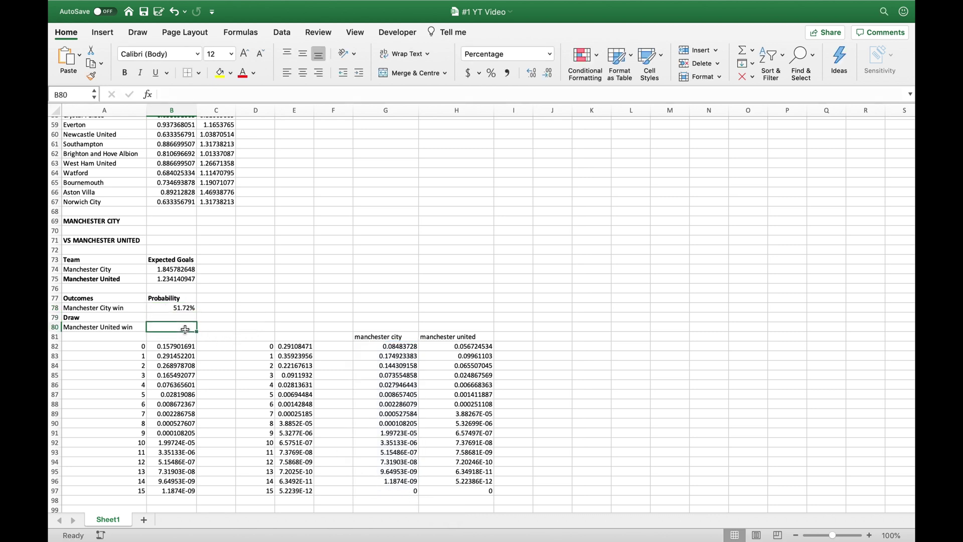
{"action": "left_click", "coordinate": [338, 96]}
{"action": "type", "text": "=sum"}
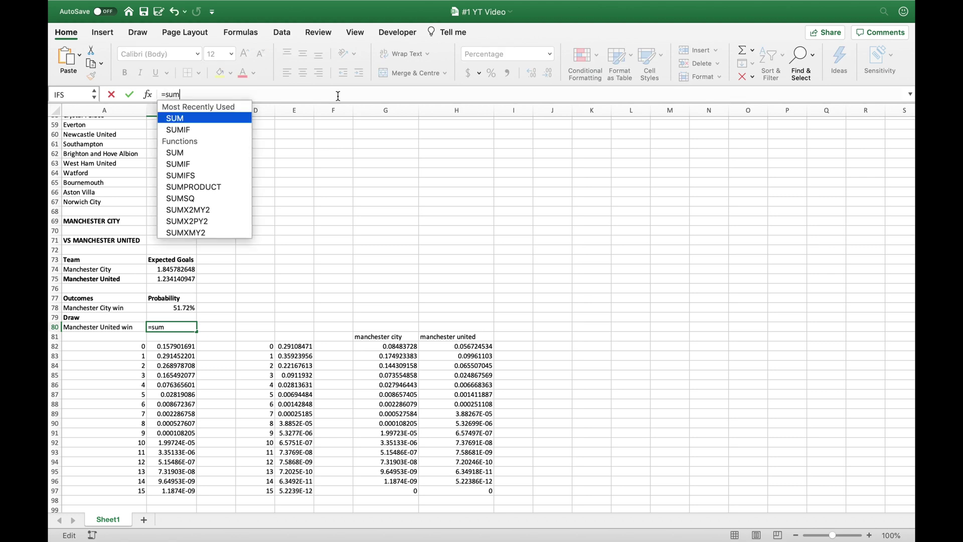
{"action": "type", "text": "("}
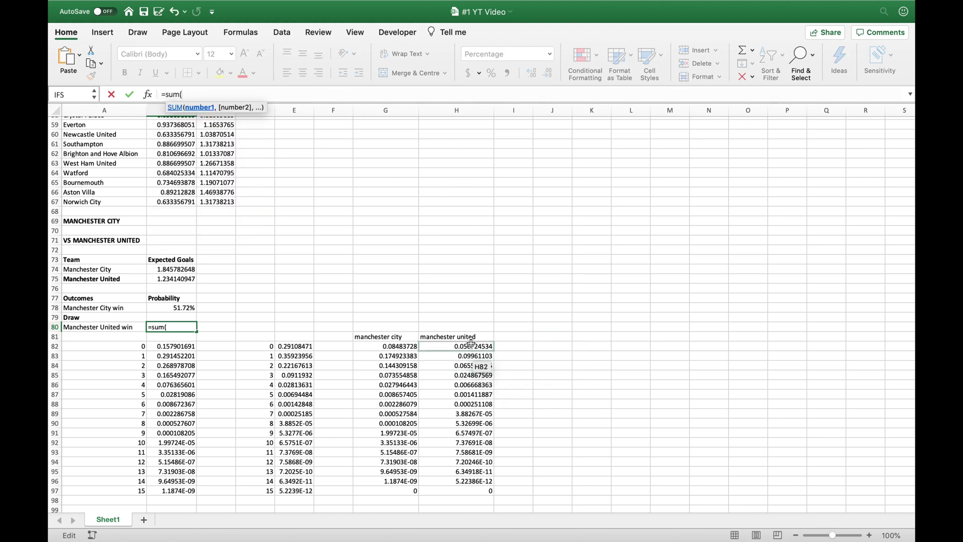
{"action": "left_click_drag", "start_coordinate": [471, 343], "coordinate": [477, 491]}
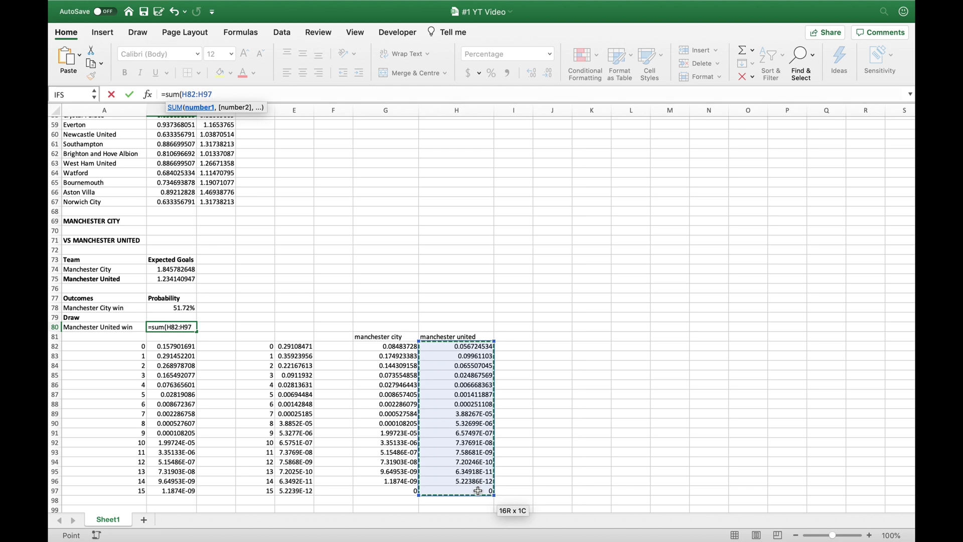
{"action": "type", "text": ")"}
{"action": "key", "text": "Return"}
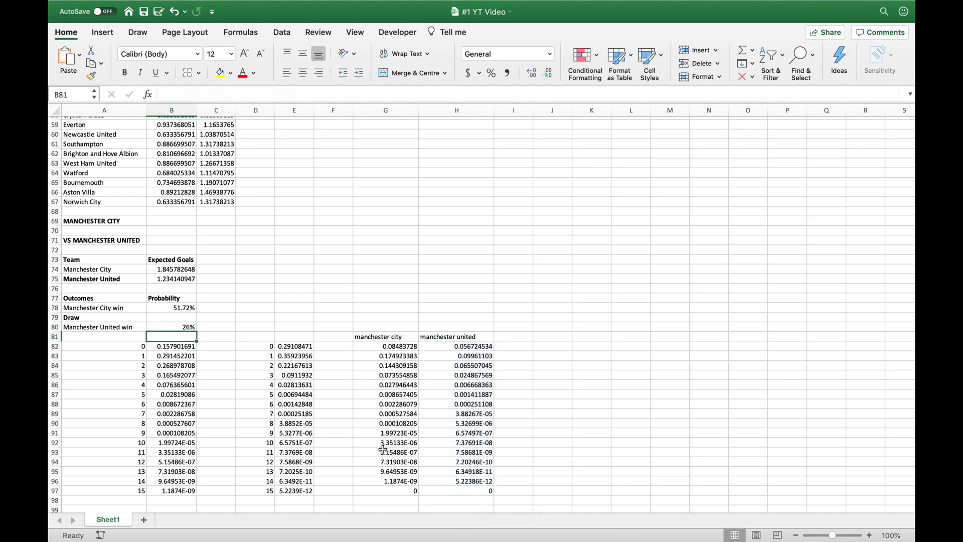
{"action": "left_click", "coordinate": [185, 317]}
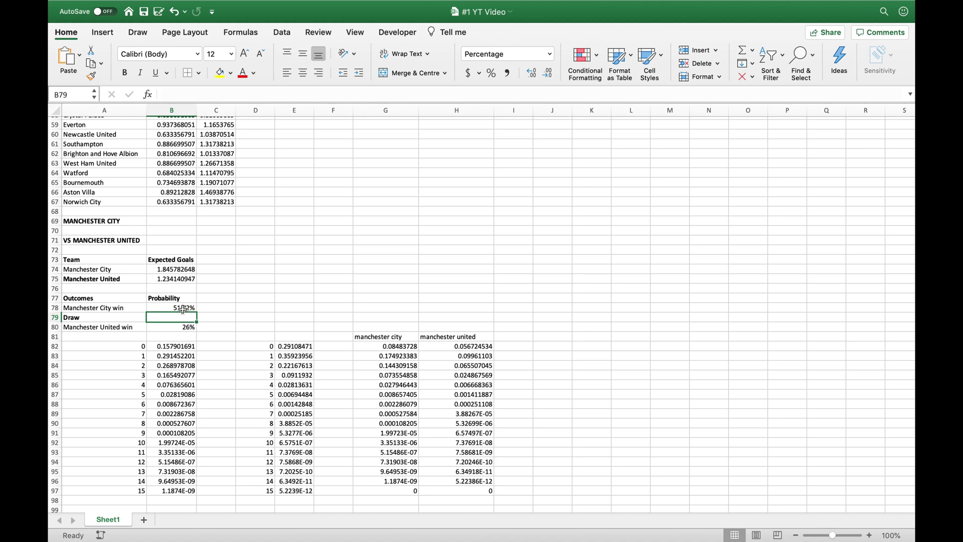
- Enter =1-B78-B80 in B79 so the Draw probability shows 22.77%
{"action": "left_click", "coordinate": [167, 95]}
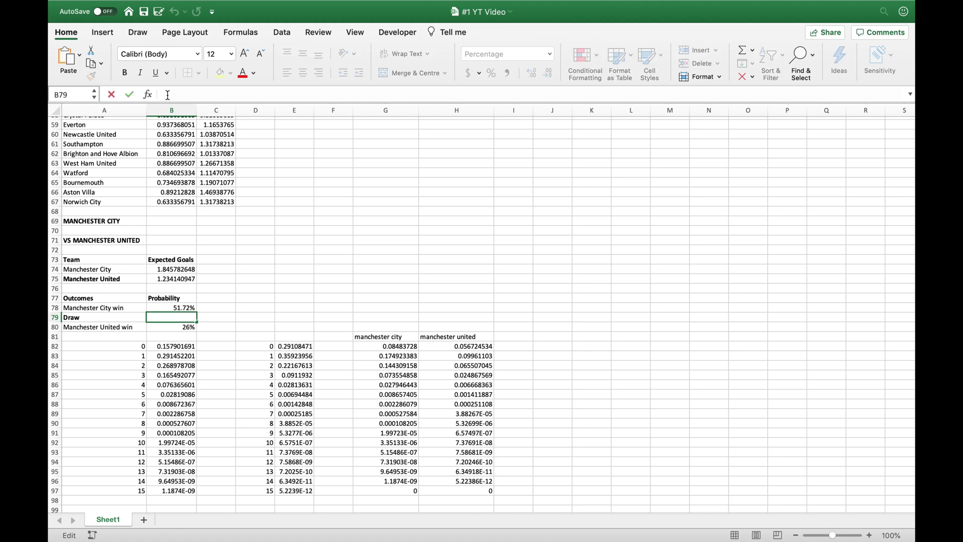
{"action": "type", "text": "1-"}
{"action": "left_click", "coordinate": [181, 308]}
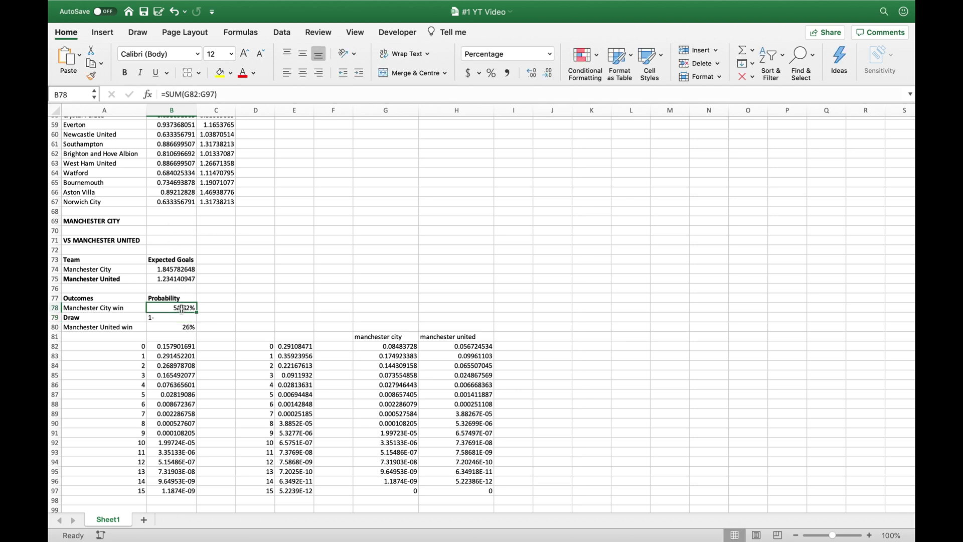
{"action": "left_click", "coordinate": [178, 316]}
{"action": "left_click", "coordinate": [173, 94]}
{"action": "key", "text": "BackSpace"}
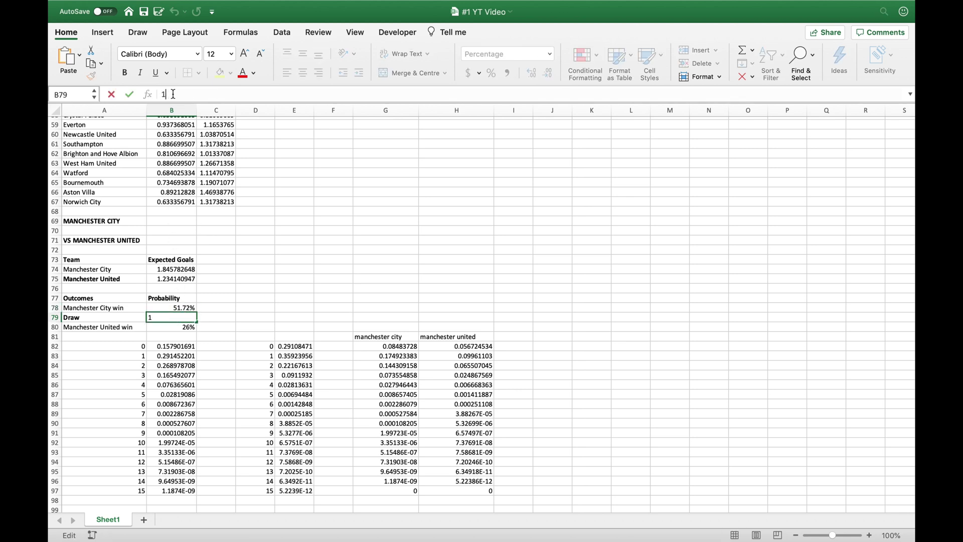
{"action": "key", "text": "BackSpace"}
{"action": "type", "text": "=1-"}
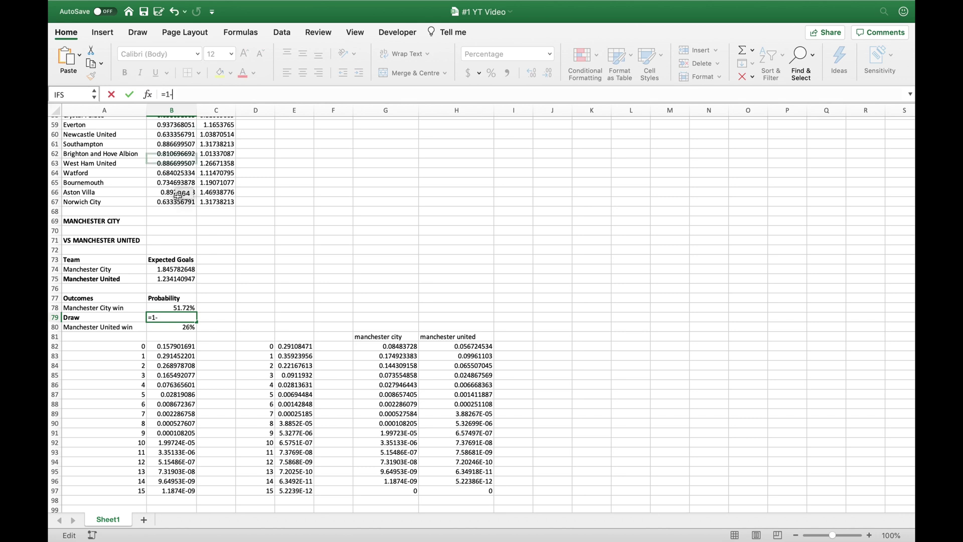
{"action": "left_click", "coordinate": [186, 307]}
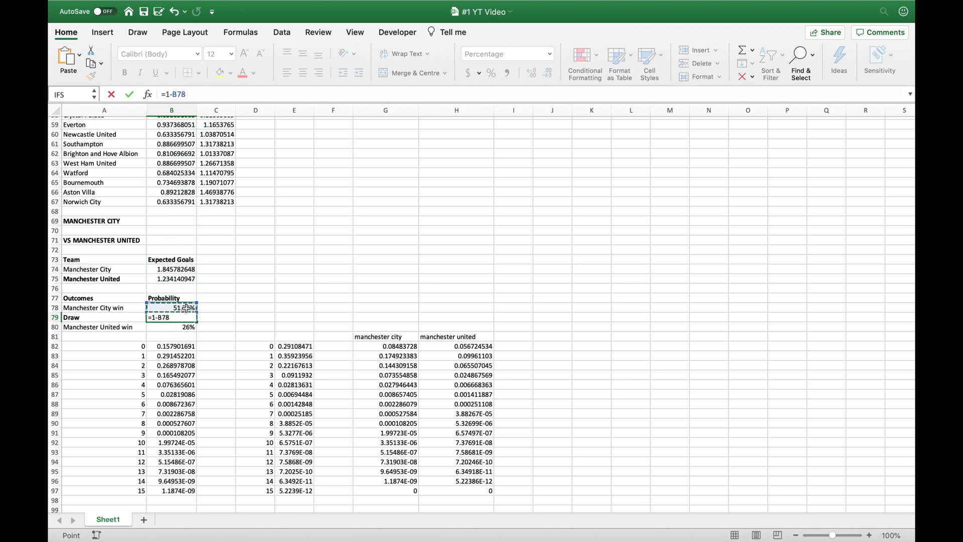
{"action": "type", "text": "-"}
{"action": "left_click", "coordinate": [187, 327]}
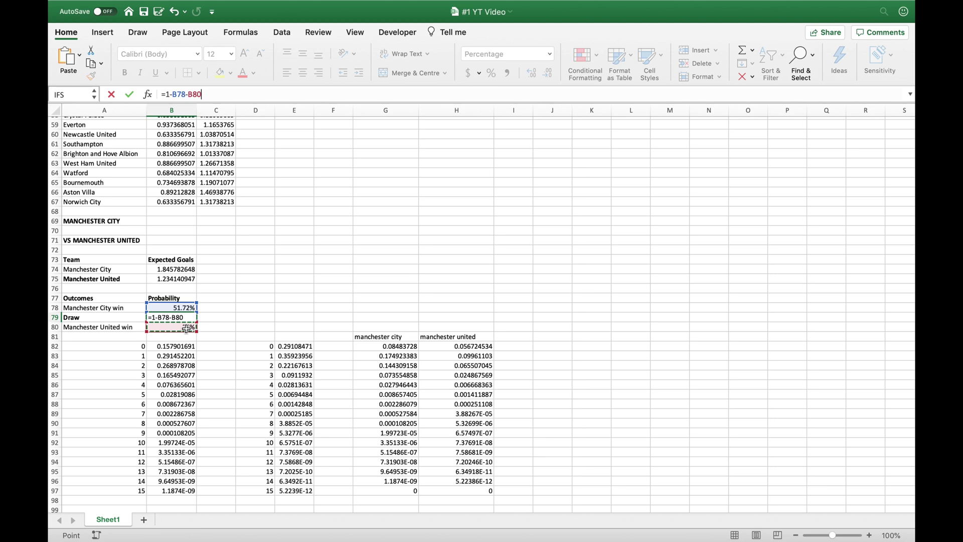
{"action": "key", "text": "Return"}
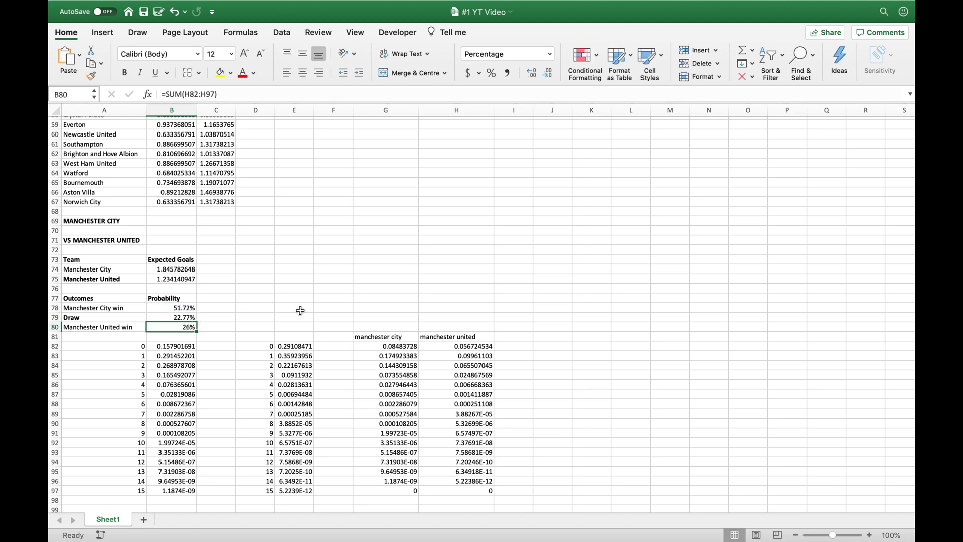
{"action": "left_click", "coordinate": [300, 310]}
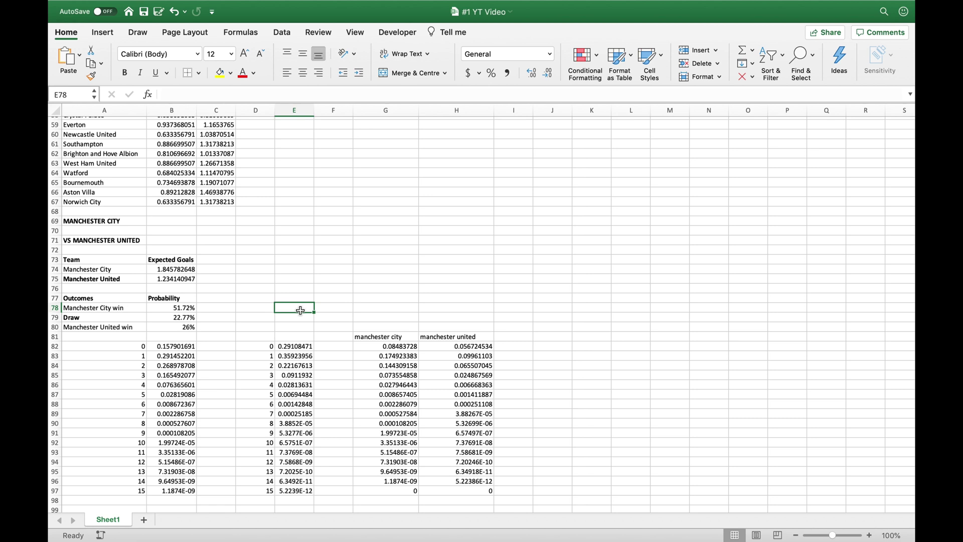